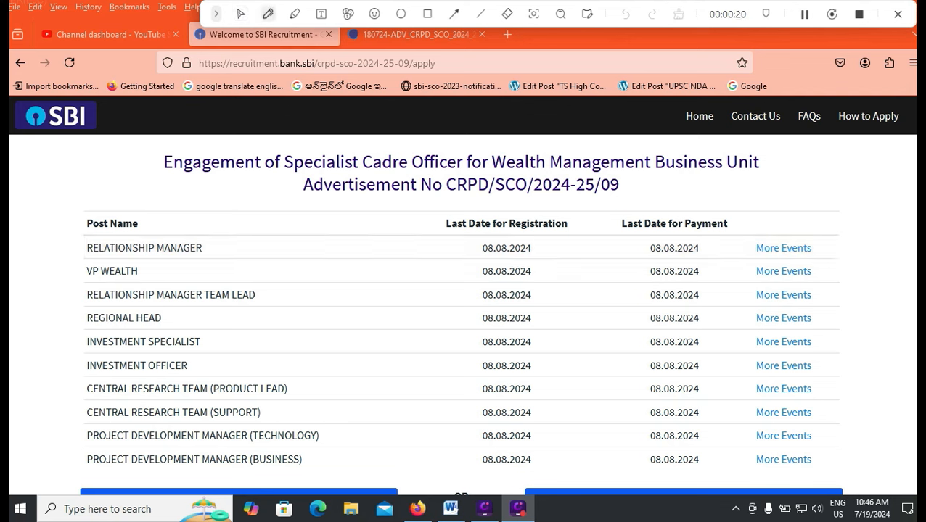
# Draw a small pen tick beside the Relationship Manager post's last date for registration.
pyautogui.click(268, 13)
pyautogui.moveTo(541, 252); pyautogui.dragTo(555, 243)
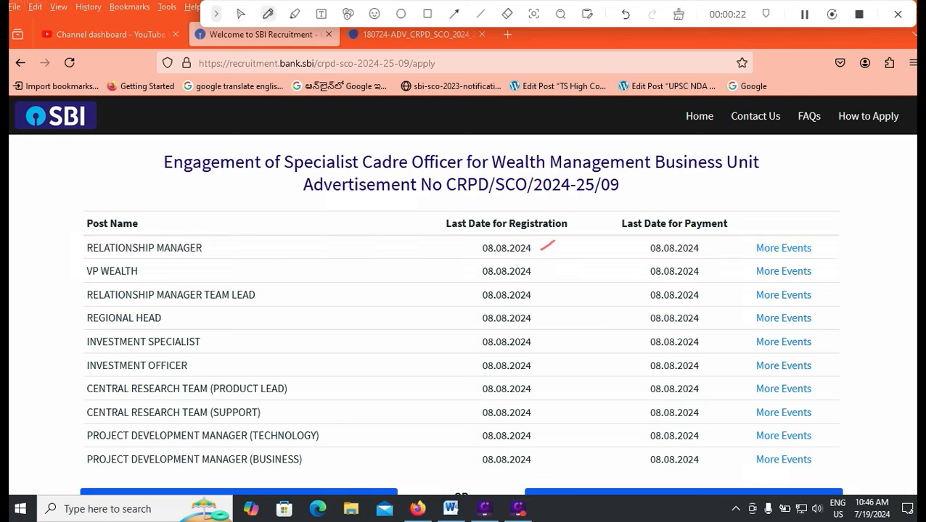
pyautogui.click(241, 14)
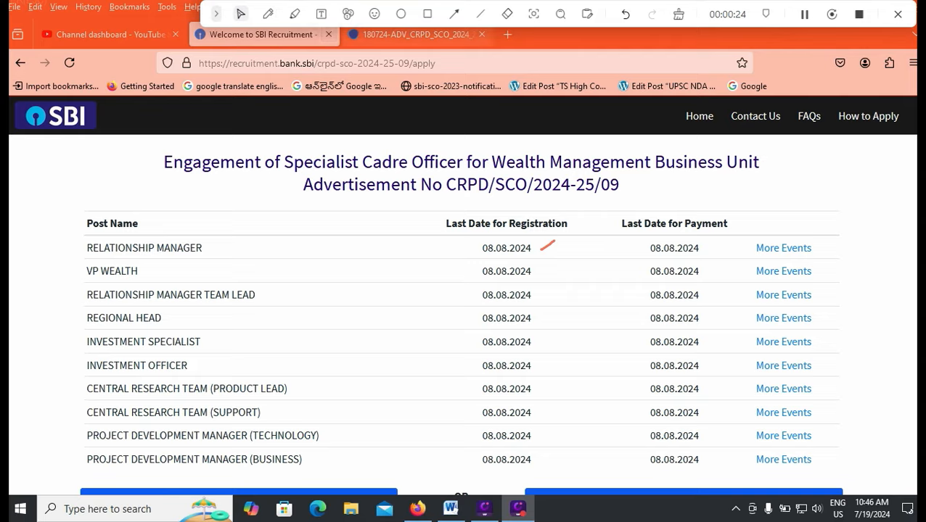
# Switch to the advertisement PDF and examine its vacancies table for posts, category-wise vacancies, age limits and places of posting.
pyautogui.click(413, 34)
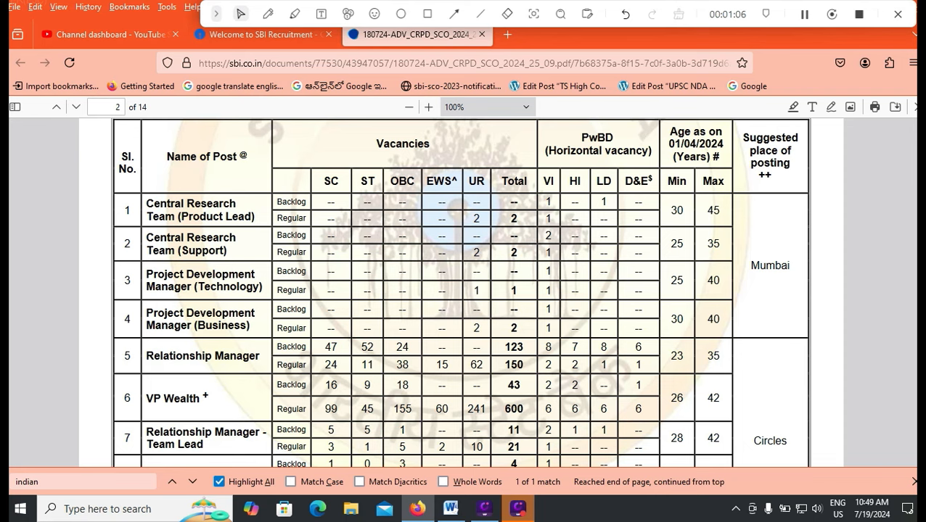
pyautogui.scroll(-4, 461, 290)
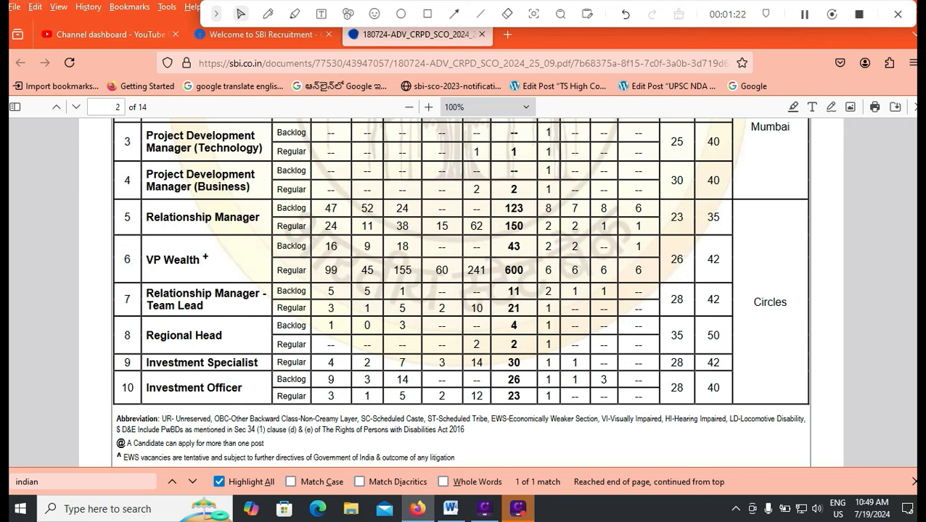
pyautogui.scroll(5, 460, 290)
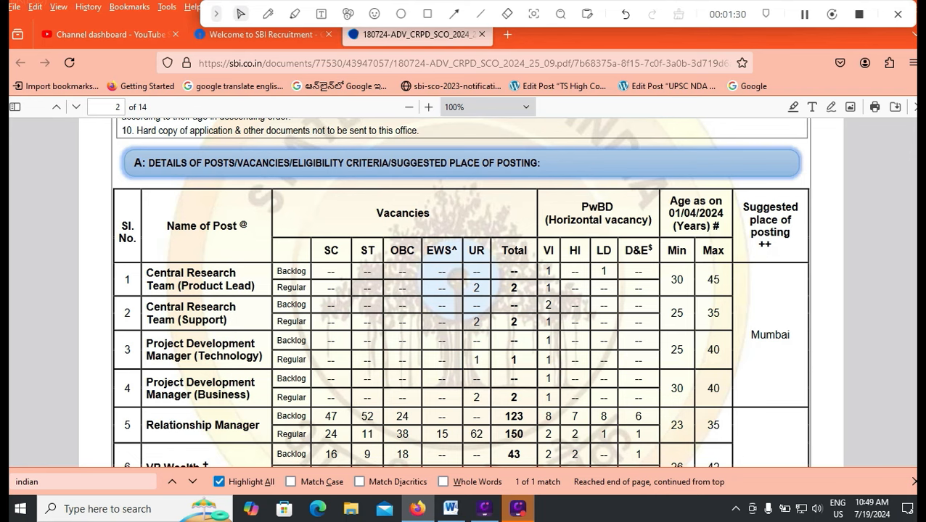
pyautogui.scroll(-3, 461, 290)
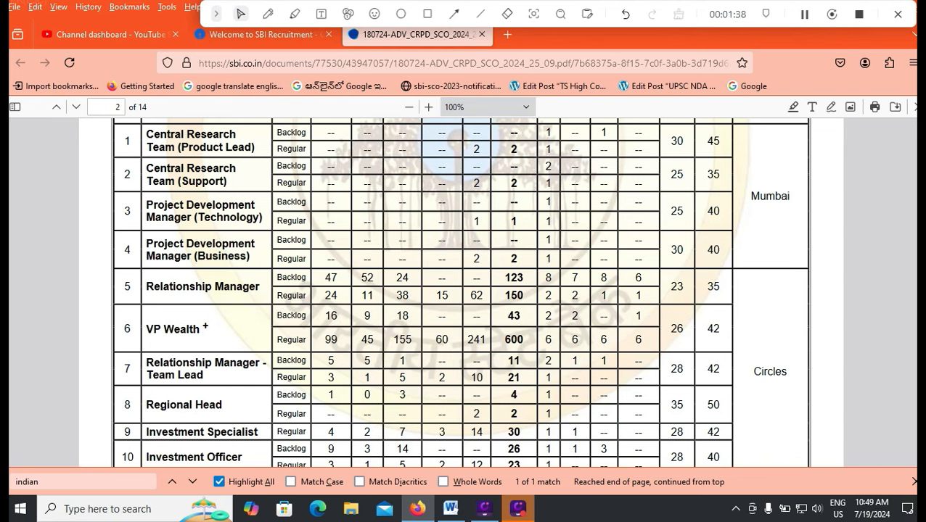
pyautogui.scroll(-2, 460, 290)
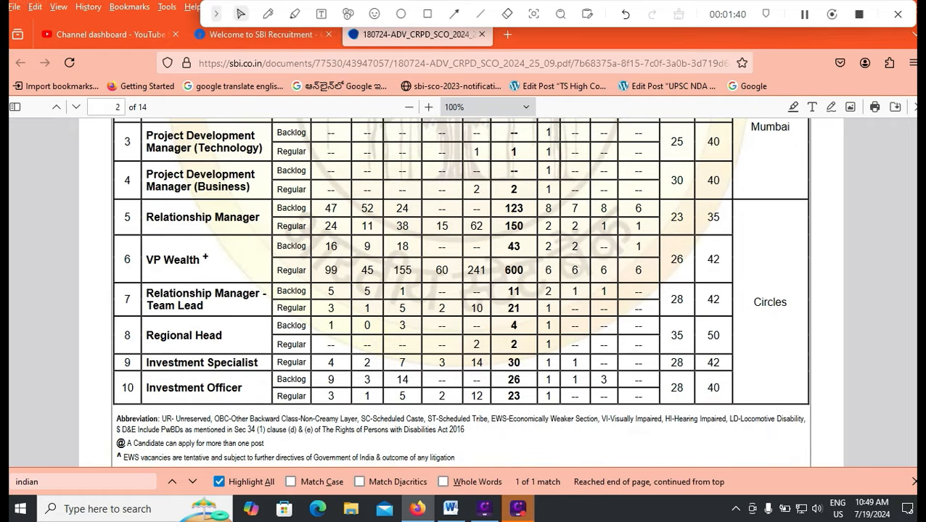
pyautogui.scroll(4, 461, 290)
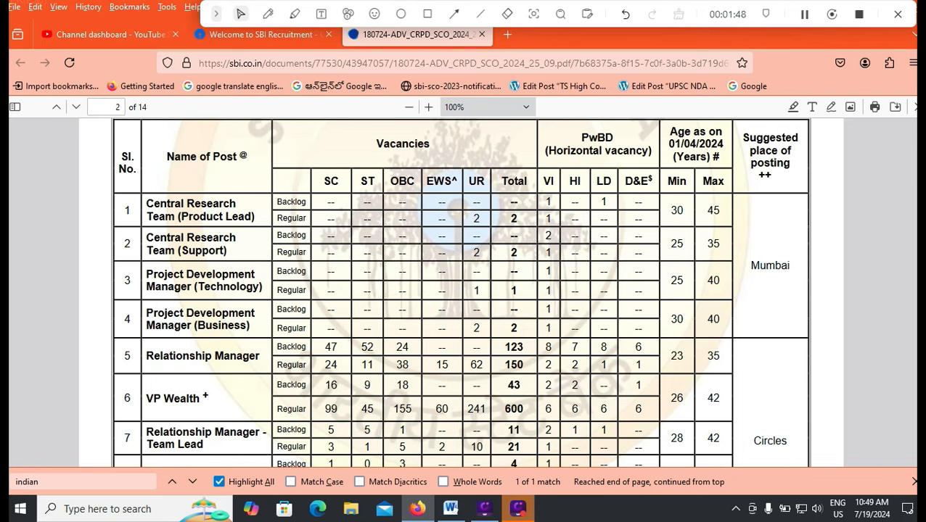
pyautogui.scroll(-3, 460, 290)
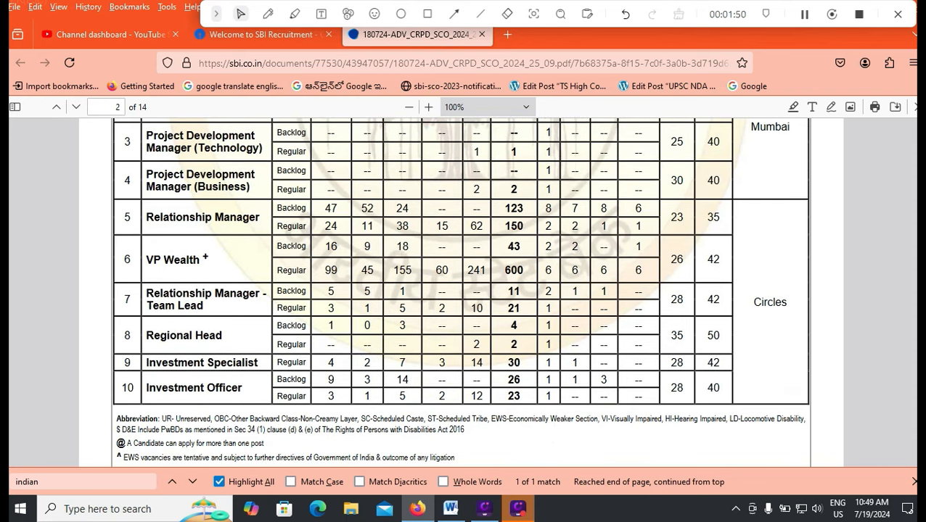
pyautogui.scroll(-6, 461, 291)
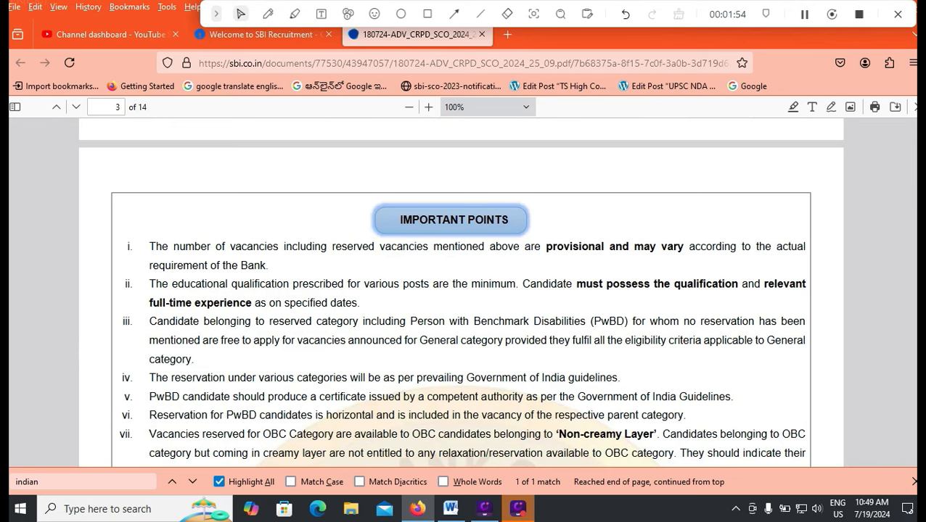
# Select the contractual wording in the advertisement's title and look up the Remuneration & Contract Period table.
pyautogui.scroll(10, 461, 290)
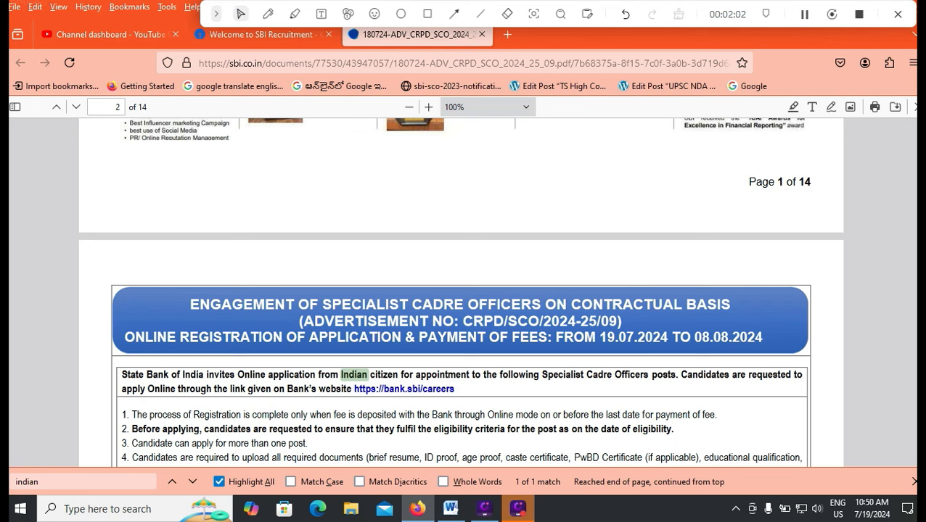
pyautogui.moveTo(571, 305); pyautogui.dragTo(696, 304)
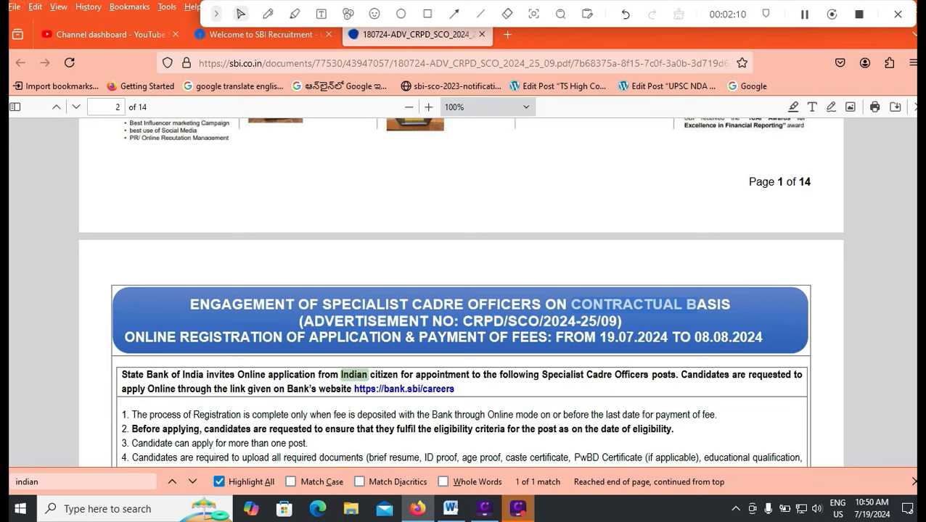
pyautogui.scroll(-4, 460, 290)
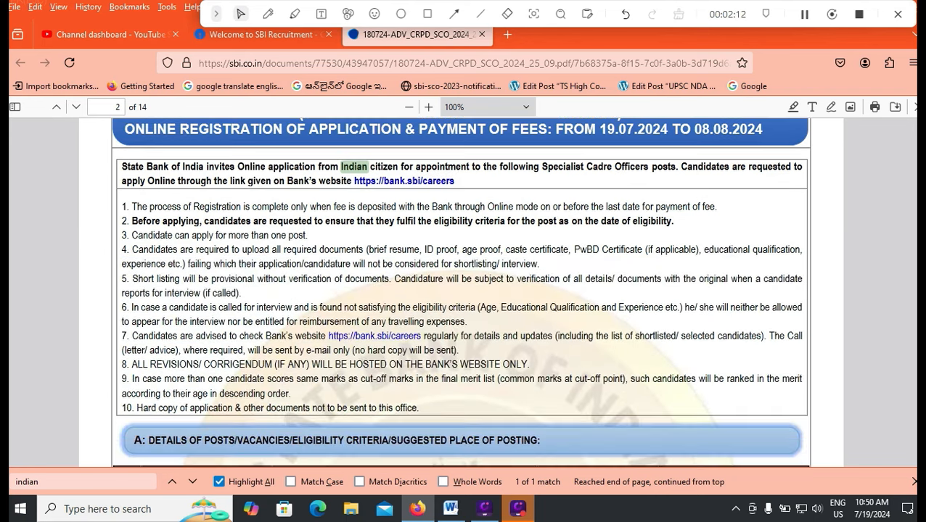
pyautogui.scroll(-1, 461, 290)
pyautogui.scroll(-3, 461, 291)
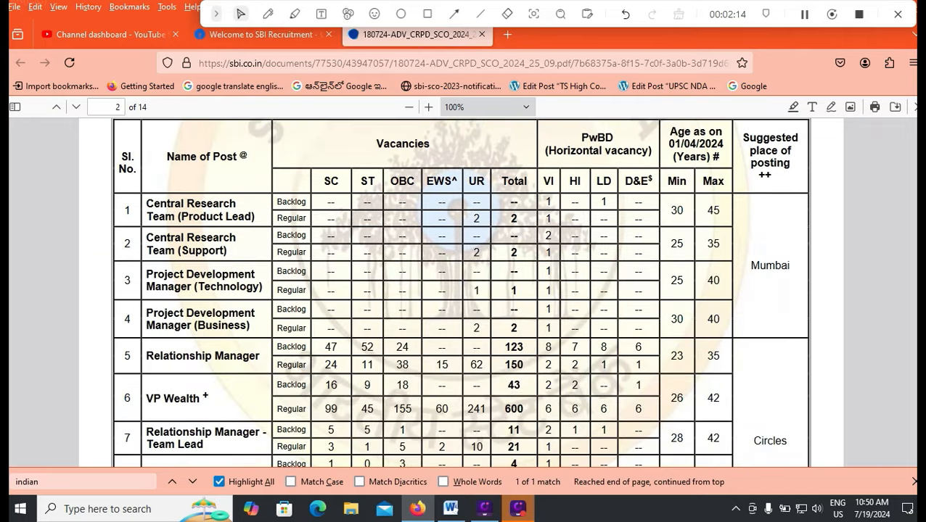
pyautogui.scroll(-8, 461, 290)
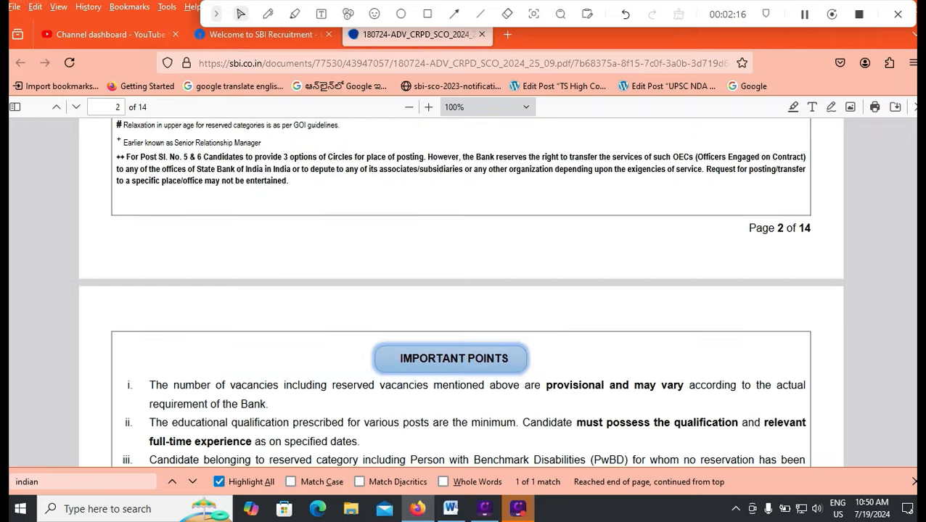
pyautogui.scroll(-9, 461, 290)
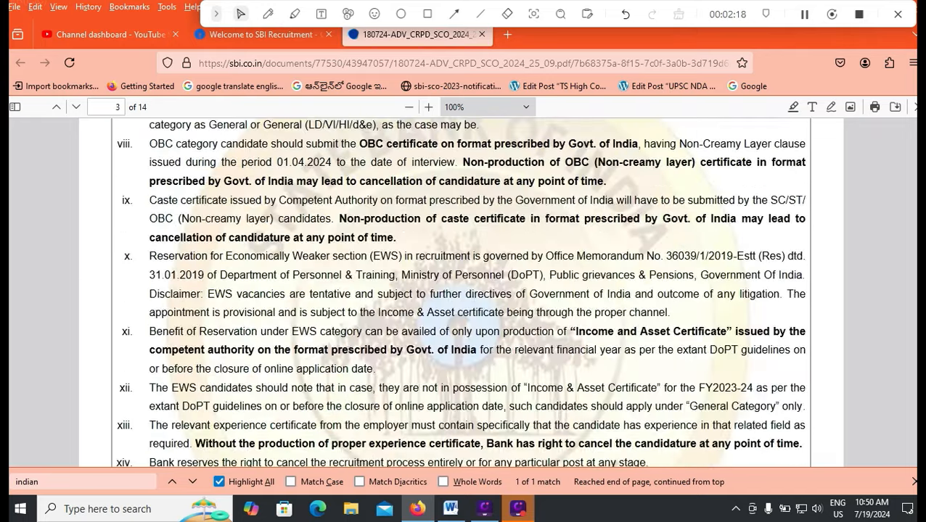
pyautogui.scroll(-10, 461, 291)
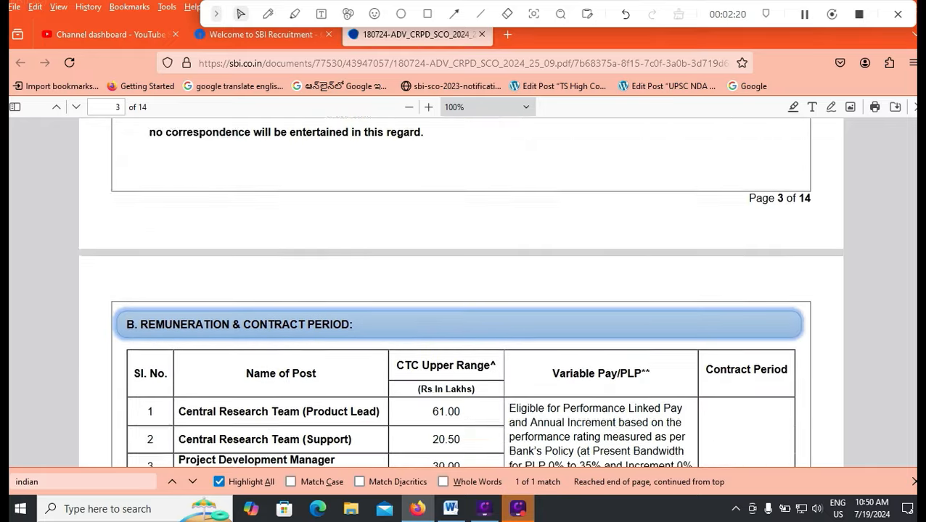
pyautogui.scroll(-2, 460, 290)
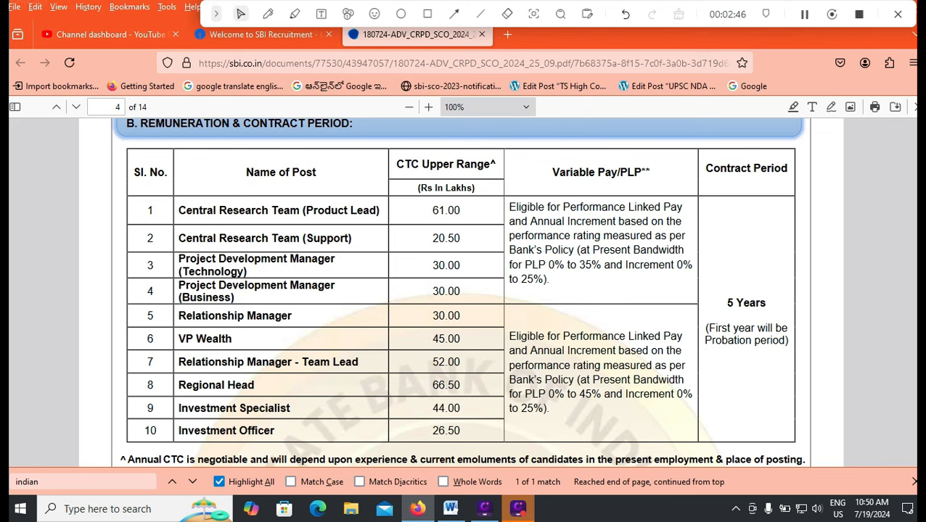
# Examine the educational qualifications, experience, job profiles and key responsibilities listed for the posts in section C.
pyautogui.scroll(-4, 457, 292)
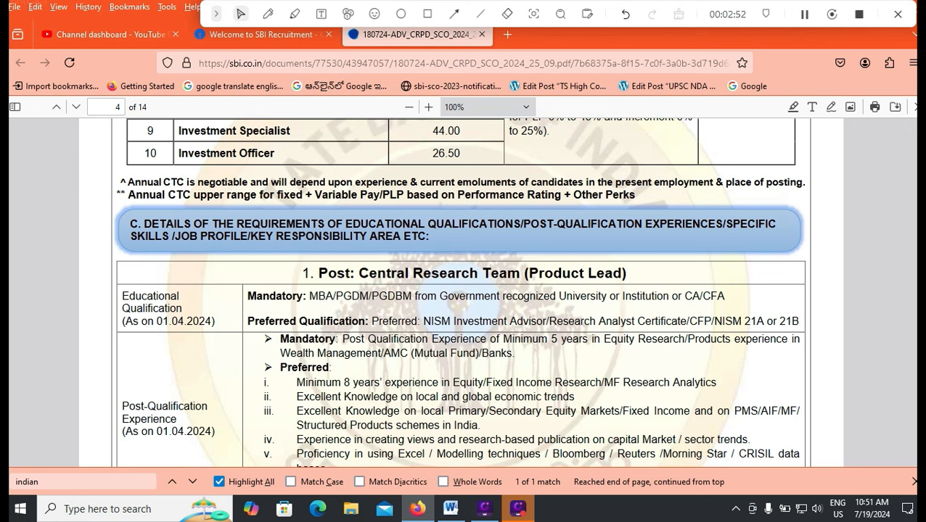
pyautogui.scroll(-4, 459, 292)
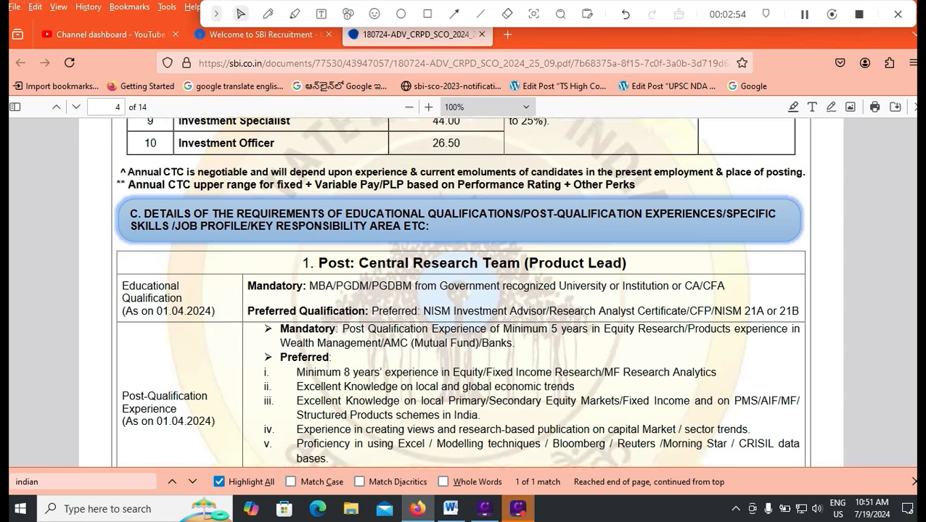
pyautogui.scroll(-4, 460, 292)
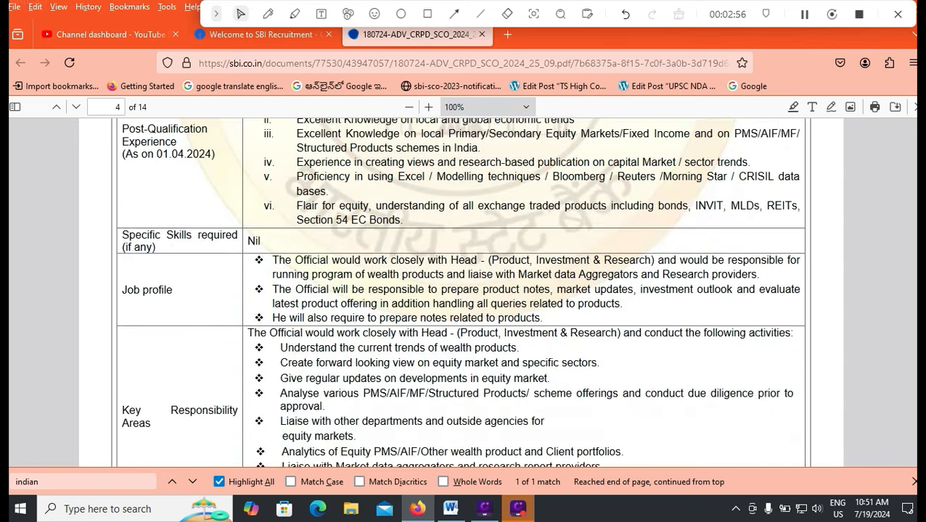
pyautogui.scroll(-9, 460, 291)
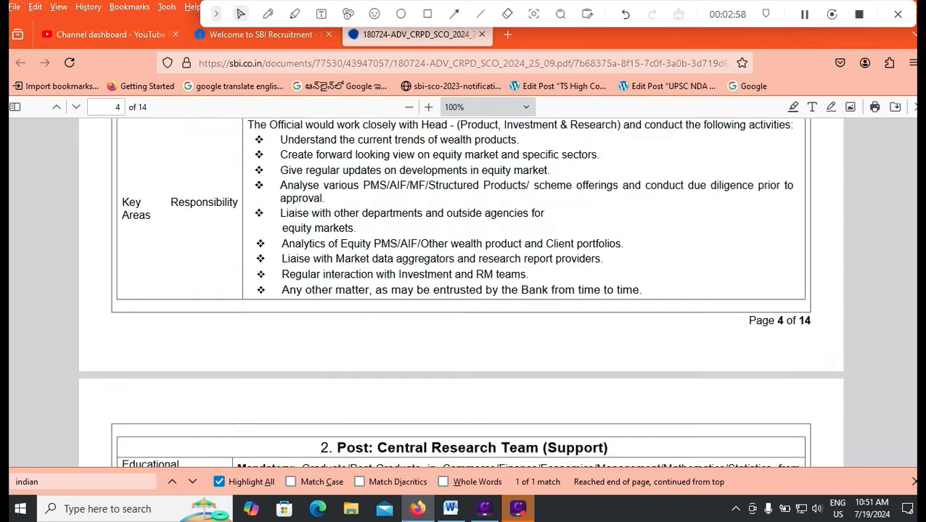
pyautogui.scroll(-20, 460, 291)
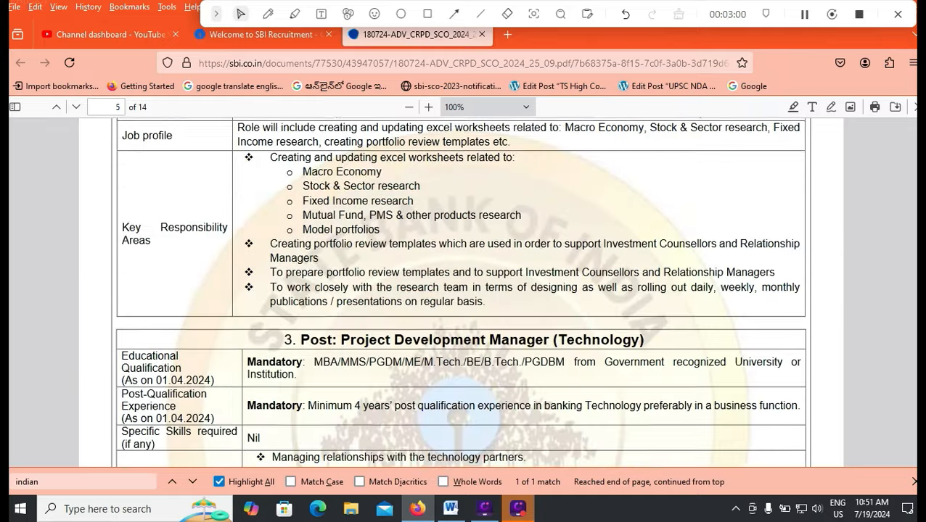
# Find the fee payment guidelines on page 11 and select the SC/ST/OBC/PwBD exemption text, then the 750/- fee.
pyautogui.scroll(-20, 460, 292)
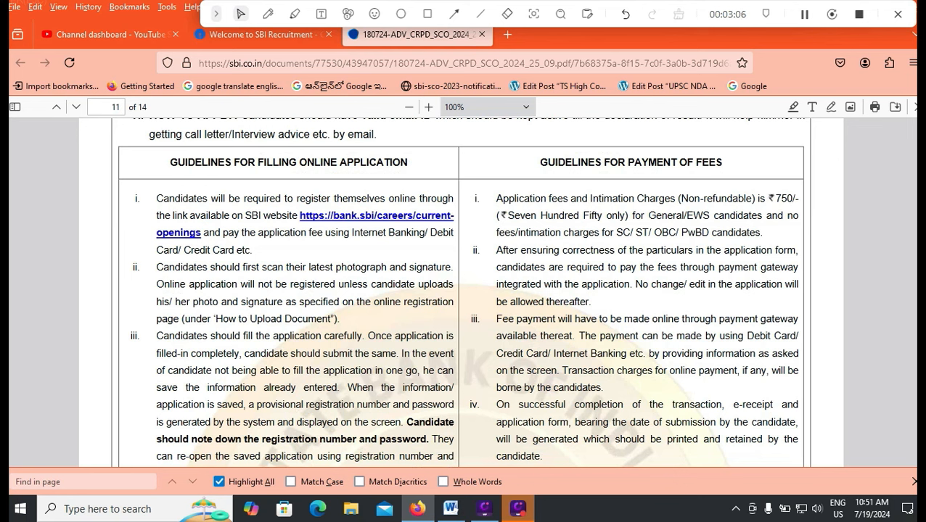
pyautogui.moveTo(616, 232); pyautogui.dragTo(754, 232)
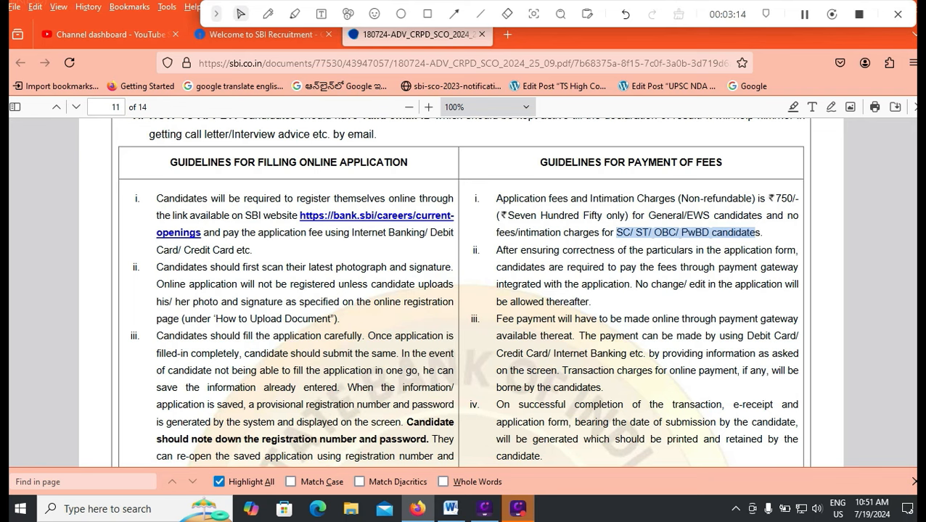
pyautogui.moveTo(775, 199); pyautogui.dragTo(798, 199)
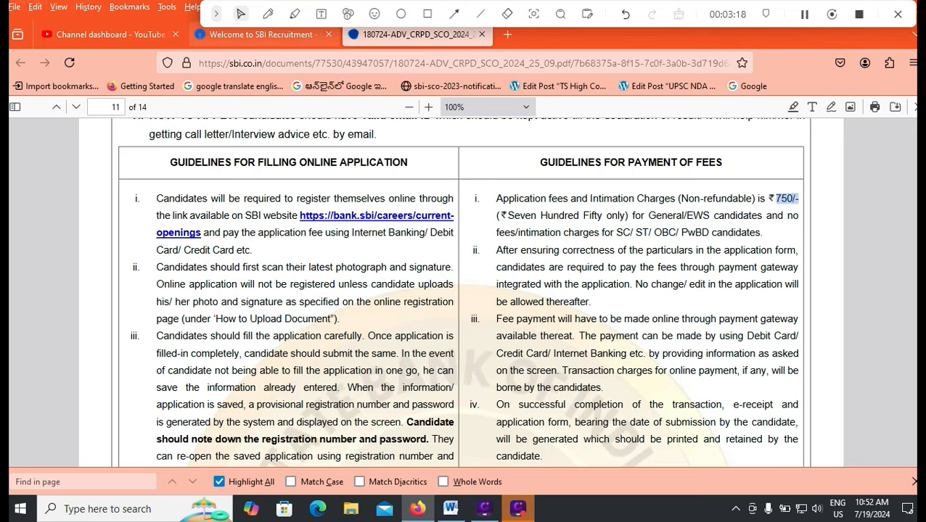
# Return to the SBI Recruitment page and check the login form for already registered candidates, then close it.
pyautogui.click(253, 34)
pyautogui.scroll(-3, 464, 290)
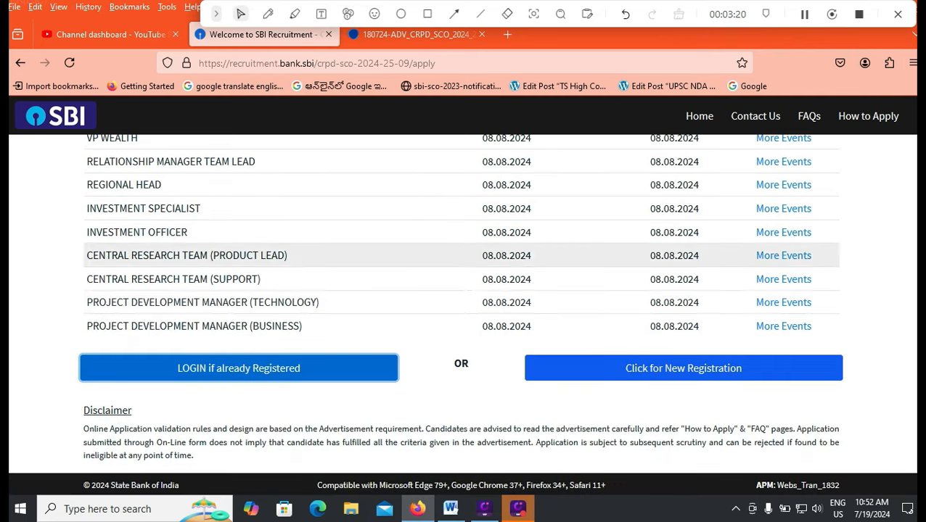
pyautogui.click(265, 368)
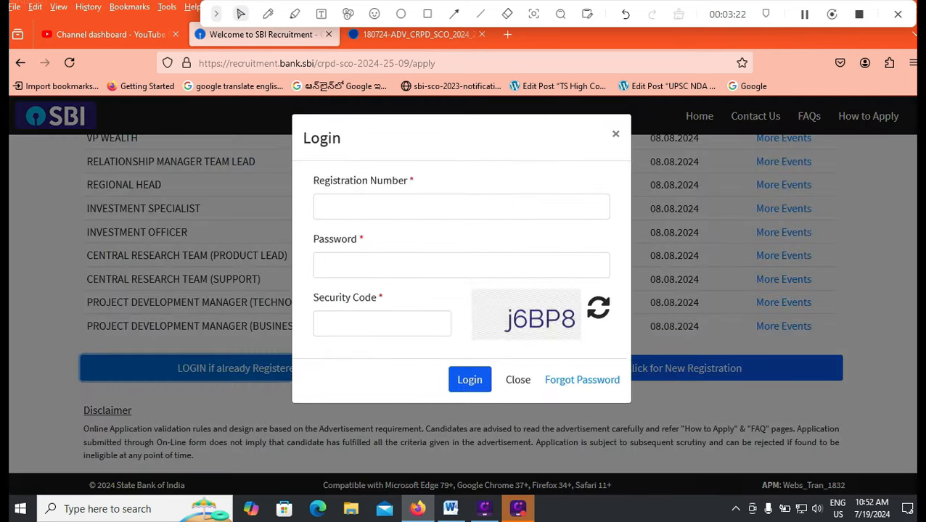
pyautogui.click(615, 136)
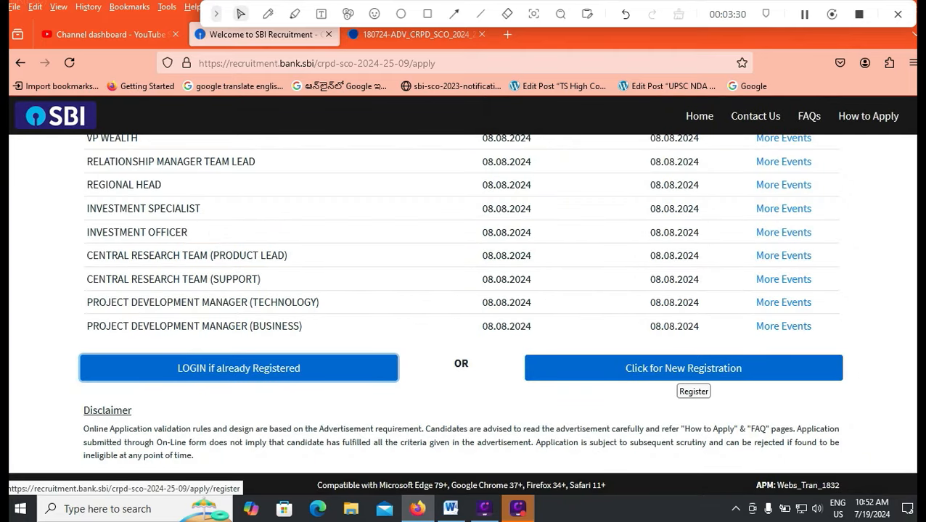
# Start a new registration and continue past the eligibility notice to the Basic Info form.
pyautogui.click(689, 375)
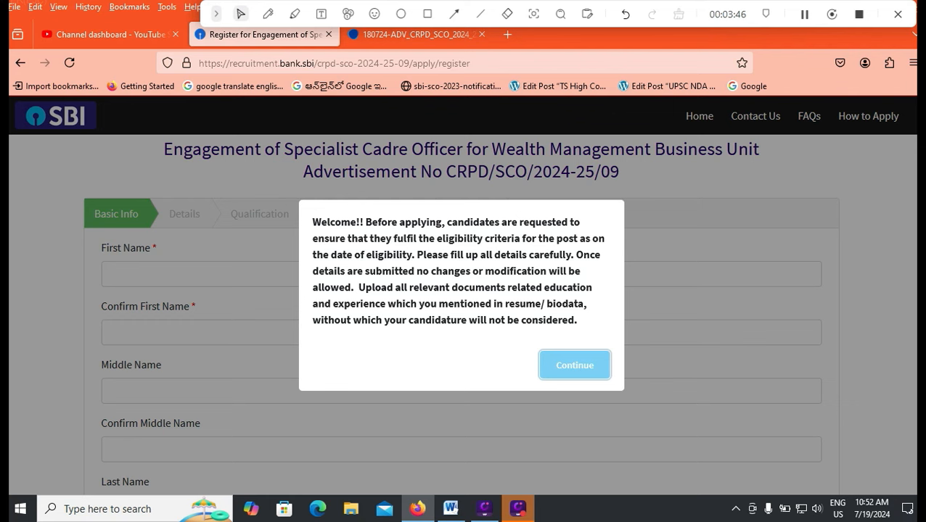
pyautogui.click(574, 365)
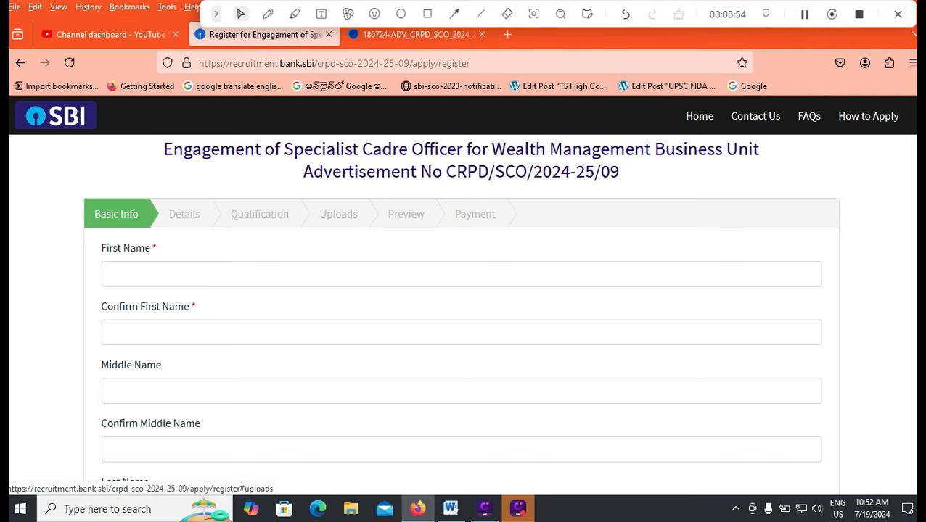
# Review the first, middle and last name fields and their confirmation fields in the Basic Info form.
pyautogui.scroll(-5, 475, 213)
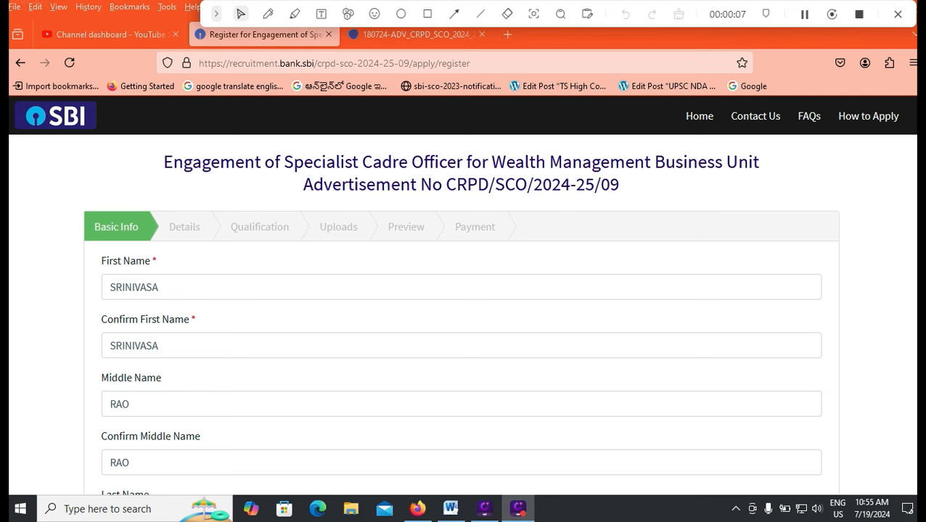
pyautogui.scroll(-2, 461, 326)
pyautogui.scroll(-2, 462, 327)
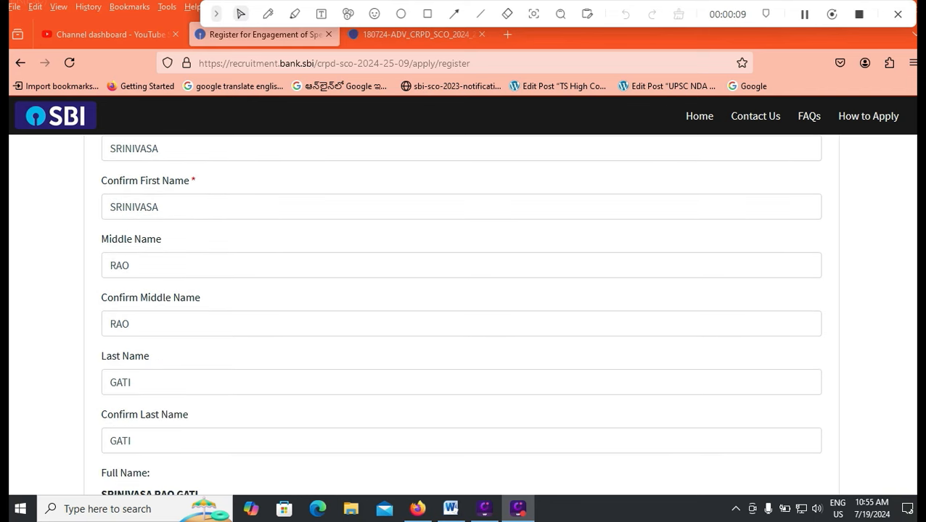
pyautogui.scroll(2, 461, 326)
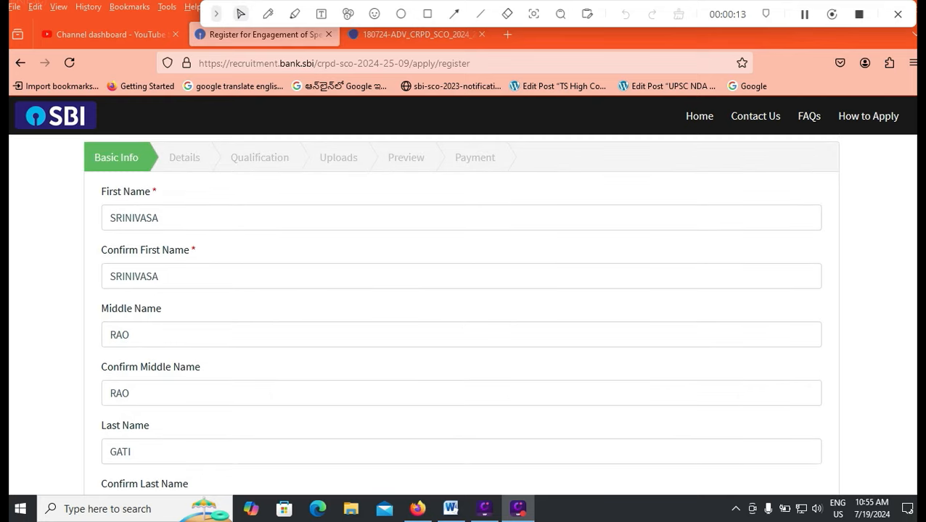
pyautogui.scroll(-3, 461, 312)
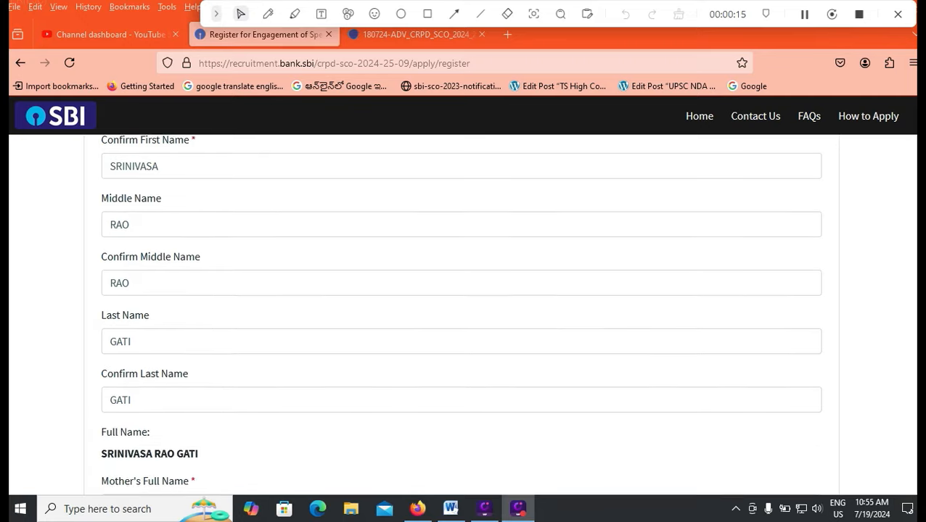
# Check the mother's name, mobile number, email and security code fields, then submit the Basic Info registration and confirm it.
pyautogui.scroll(-1, 461, 312)
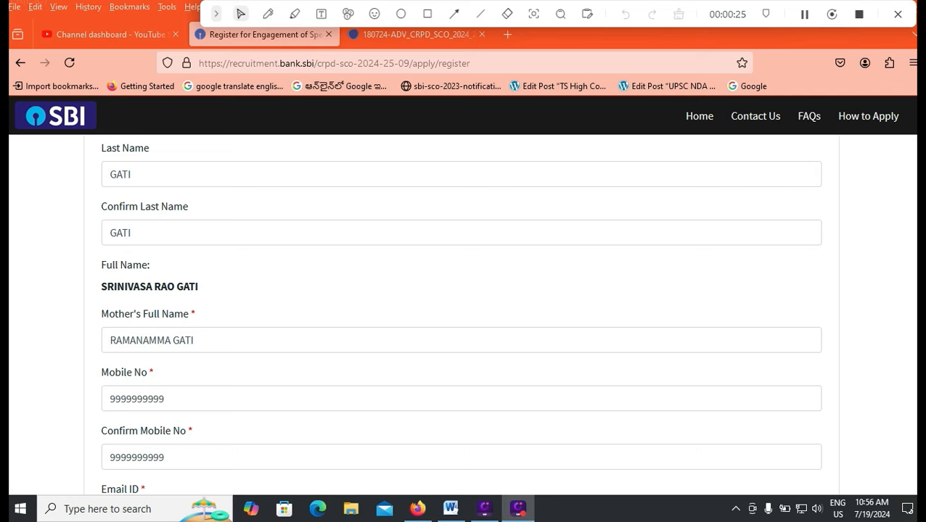
pyautogui.scroll(-1, 461, 312)
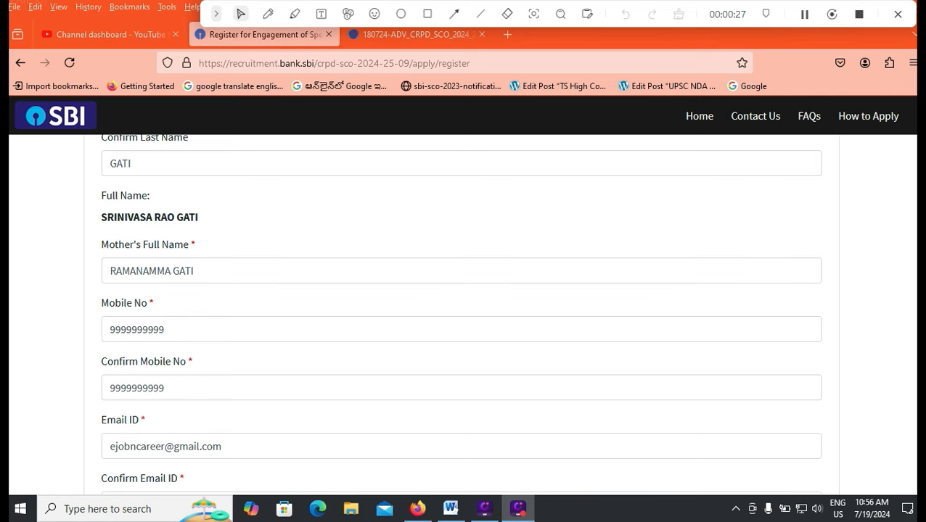
pyautogui.scroll(-1, 461, 312)
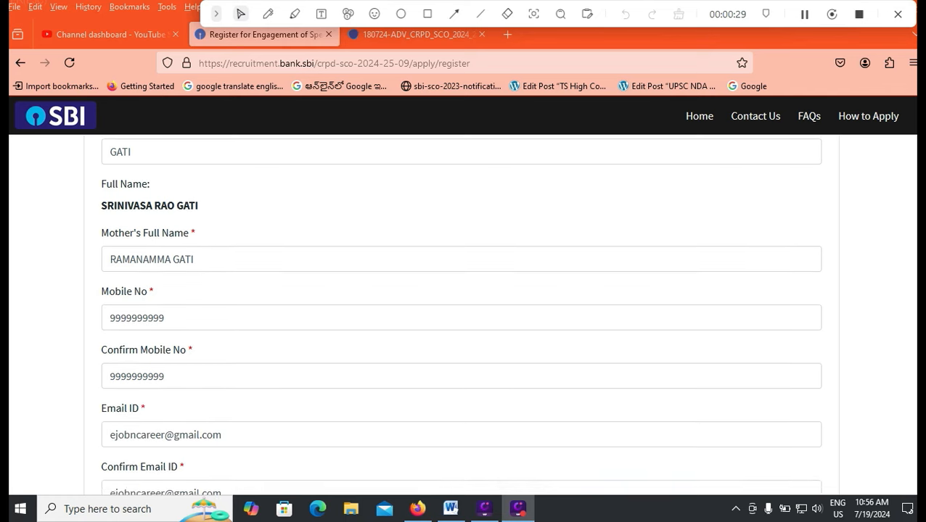
pyautogui.scroll(-1, 461, 312)
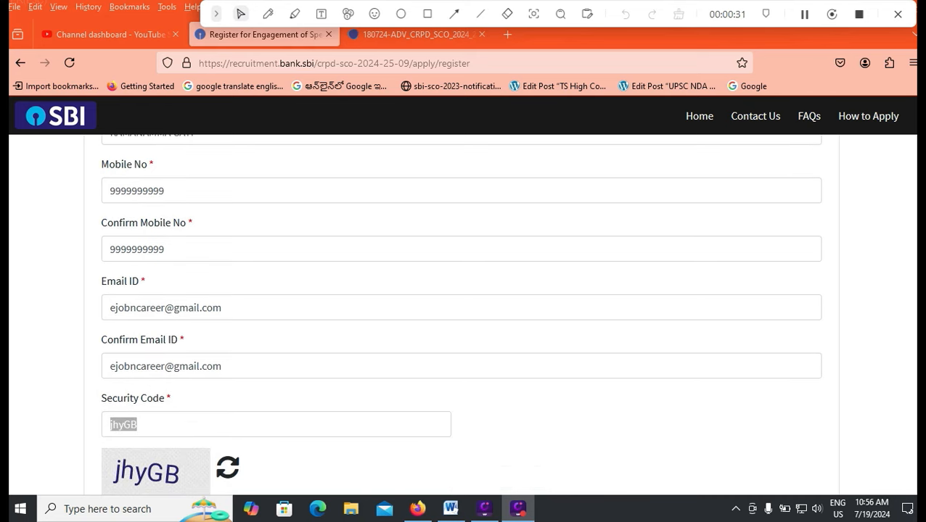
pyautogui.scroll(-1, 461, 312)
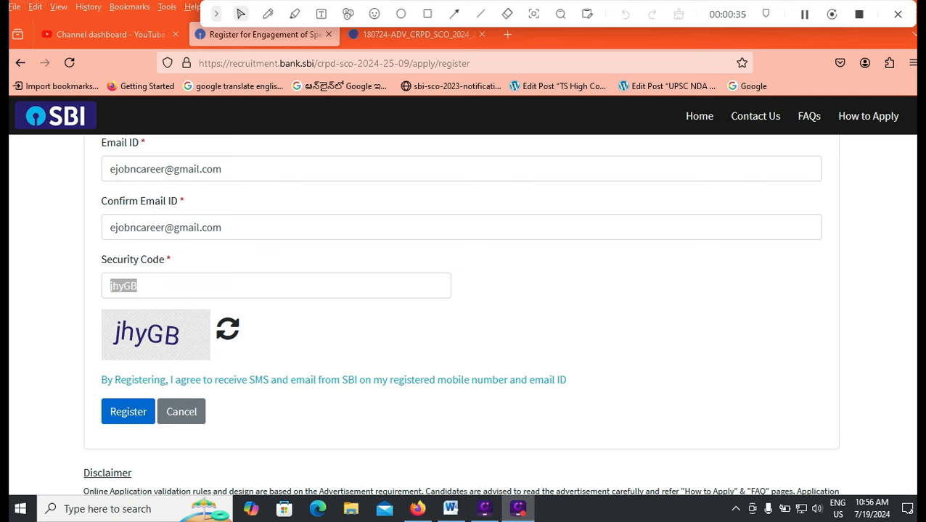
pyautogui.click(128, 411)
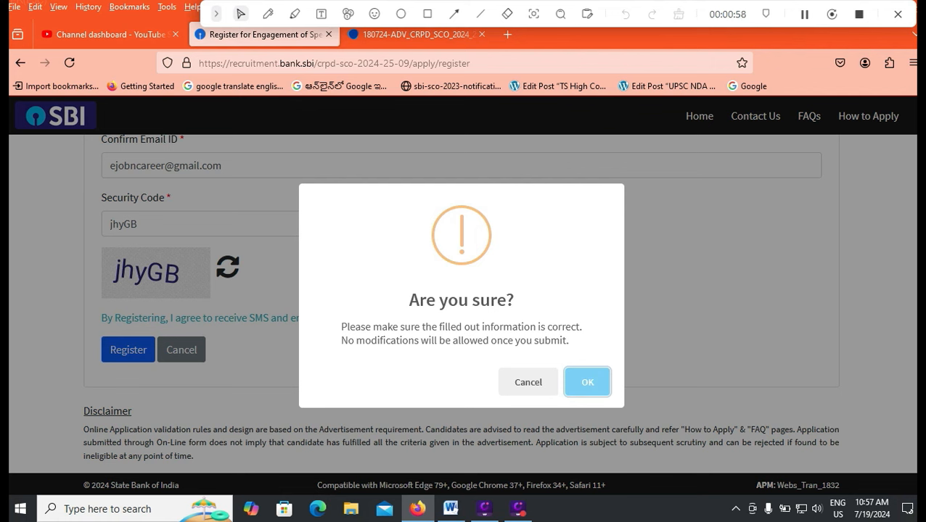
pyautogui.press('Return')
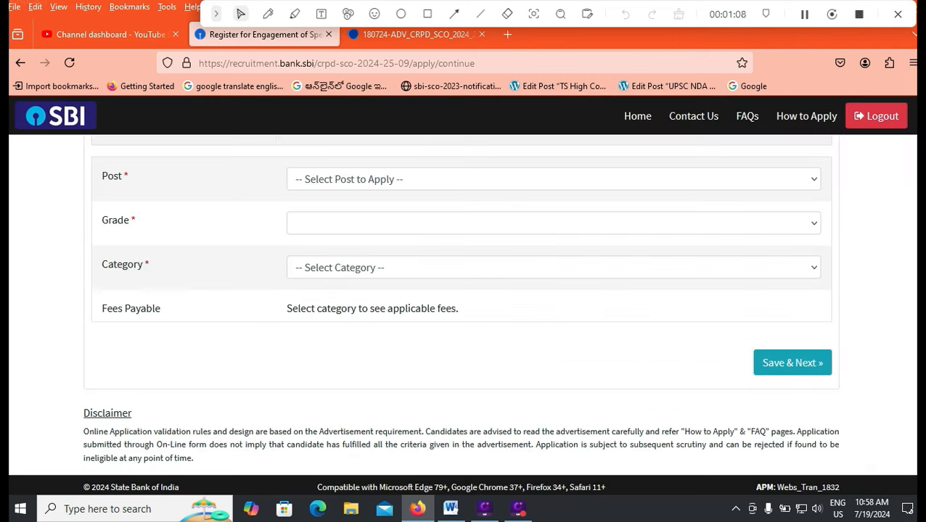
# Choose VP WEALTH as the post, continue past its post information, and set the grade to Contractual.
pyautogui.click(553, 179)
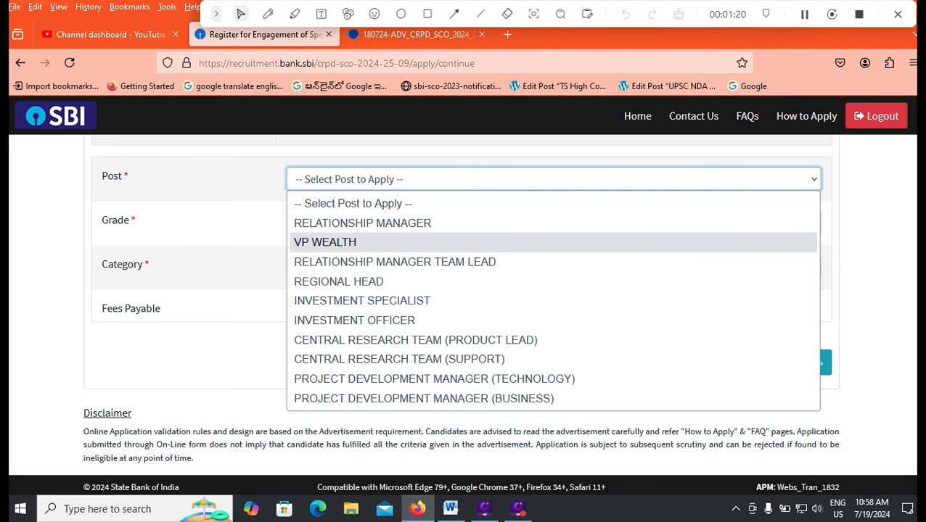
pyautogui.click(325, 242)
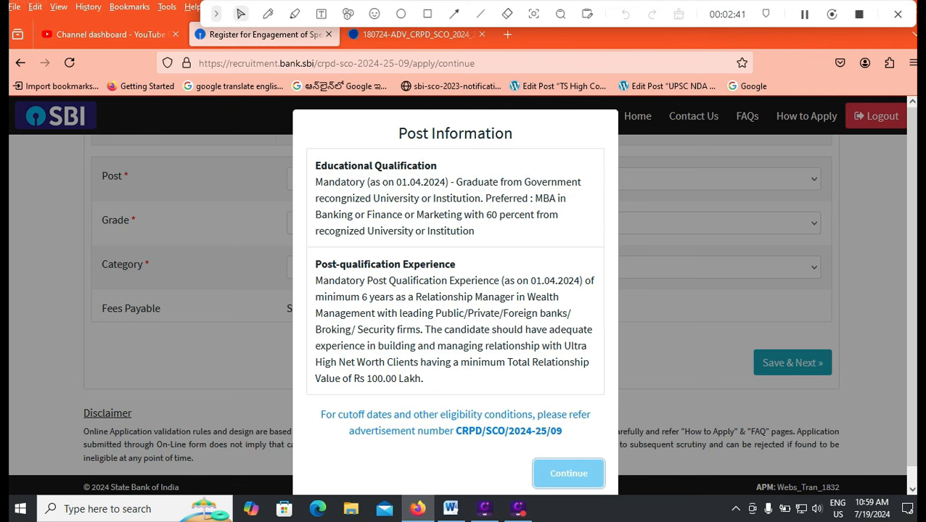
pyautogui.click(568, 474)
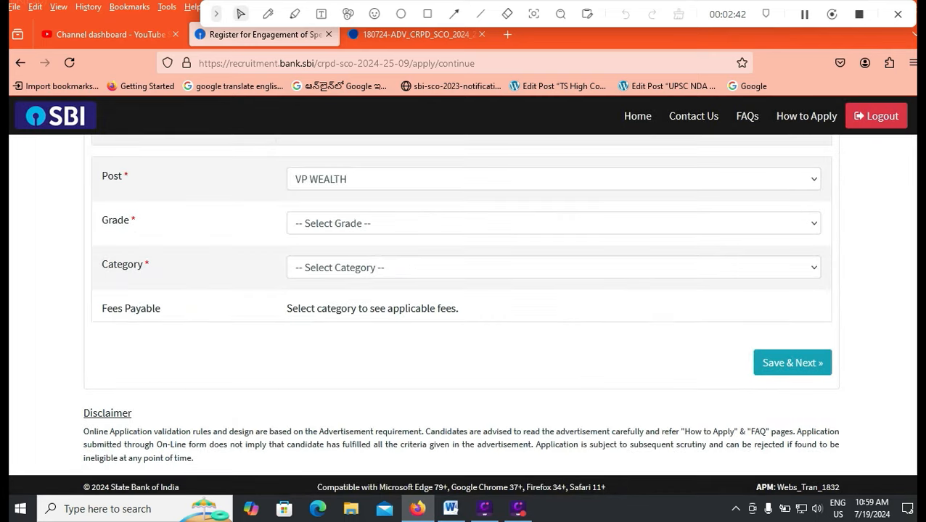
pyautogui.click(553, 223)
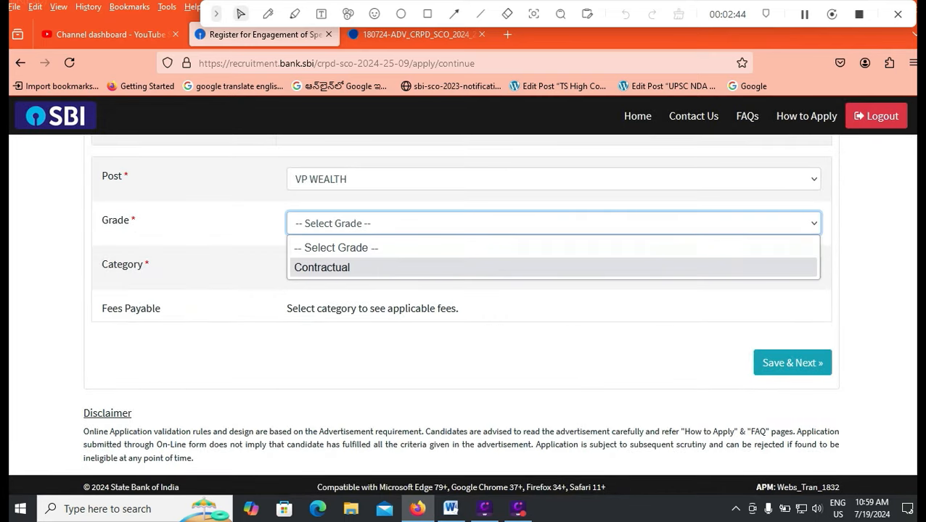
pyautogui.click(553, 268)
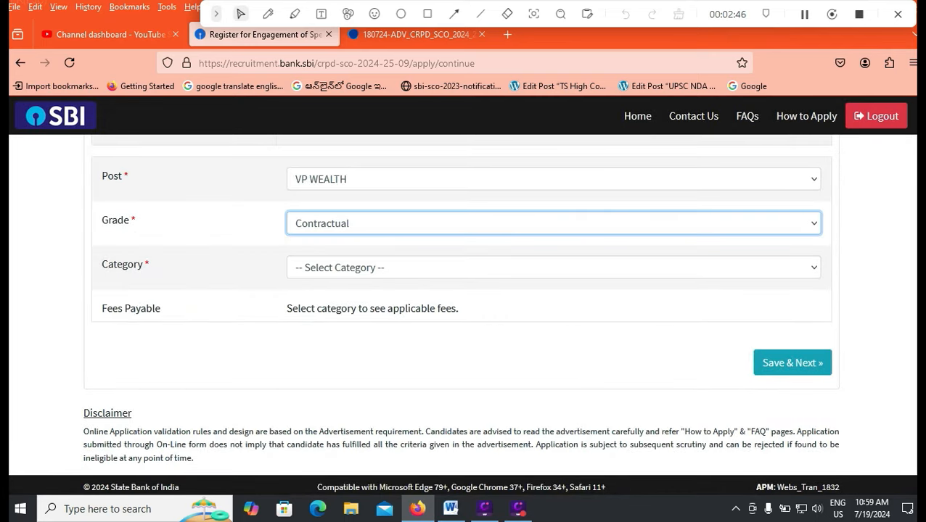
# Try the SC, General, OBC, ST and EWS categories in turn to compare the fees payable for each.
pyautogui.click(553, 268)
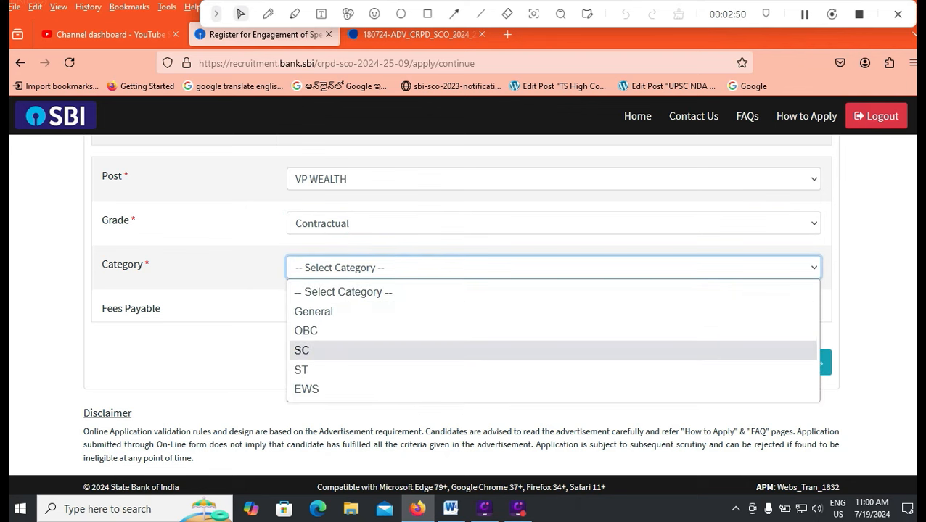
pyautogui.click(302, 350)
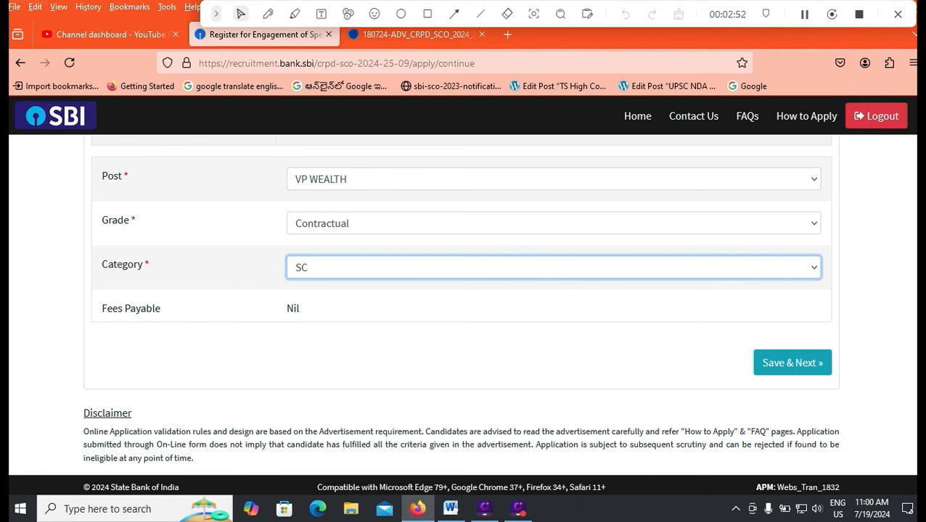
pyautogui.click(553, 268)
pyautogui.click(552, 312)
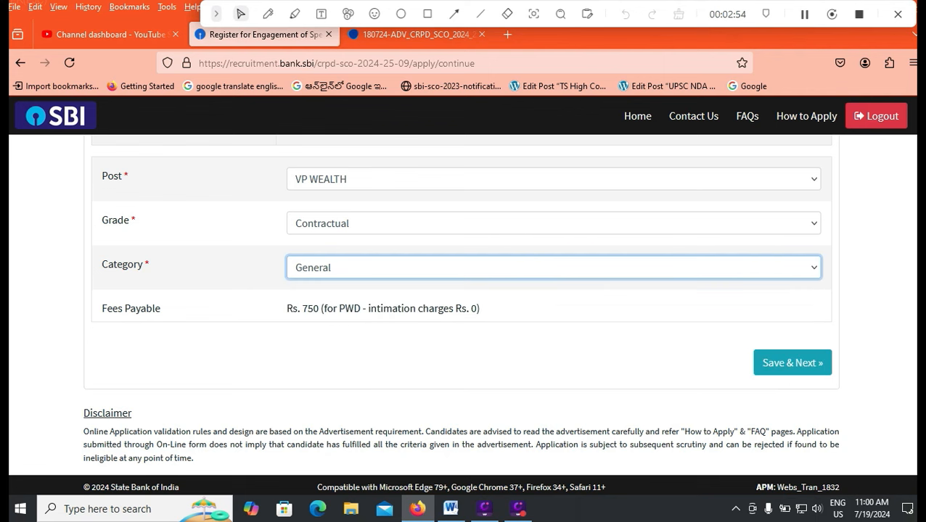
pyautogui.click(553, 267)
pyautogui.click(552, 331)
pyautogui.click(552, 268)
pyautogui.click(553, 312)
pyautogui.click(553, 268)
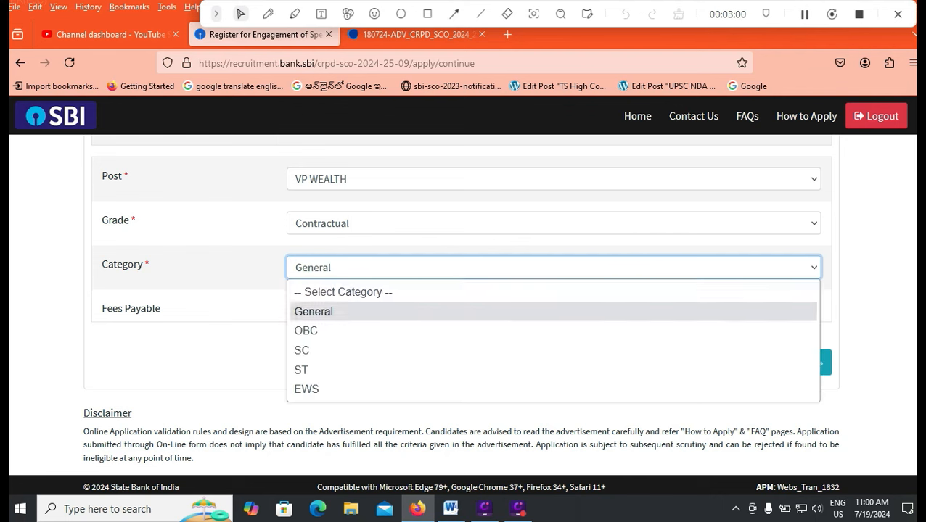
pyautogui.click(553, 331)
pyautogui.click(552, 268)
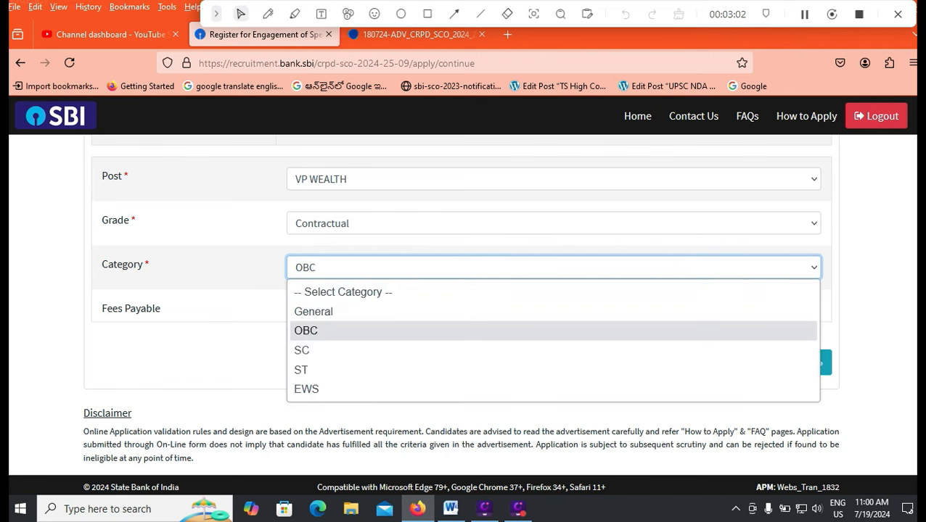
pyautogui.click(552, 351)
pyautogui.click(552, 268)
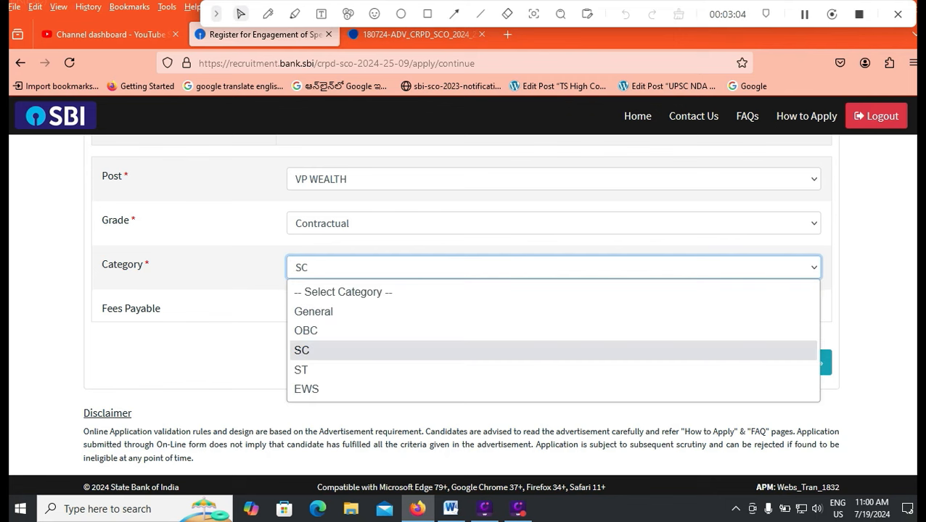
pyautogui.click(553, 370)
pyautogui.click(553, 268)
pyautogui.click(553, 390)
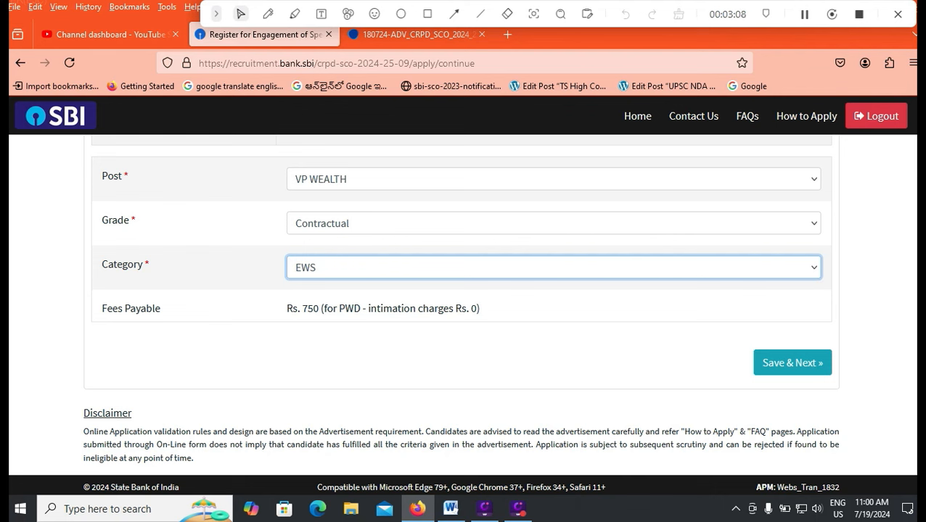
# Change the category for the VP WEALTH application to SC.
pyautogui.click(553, 267)
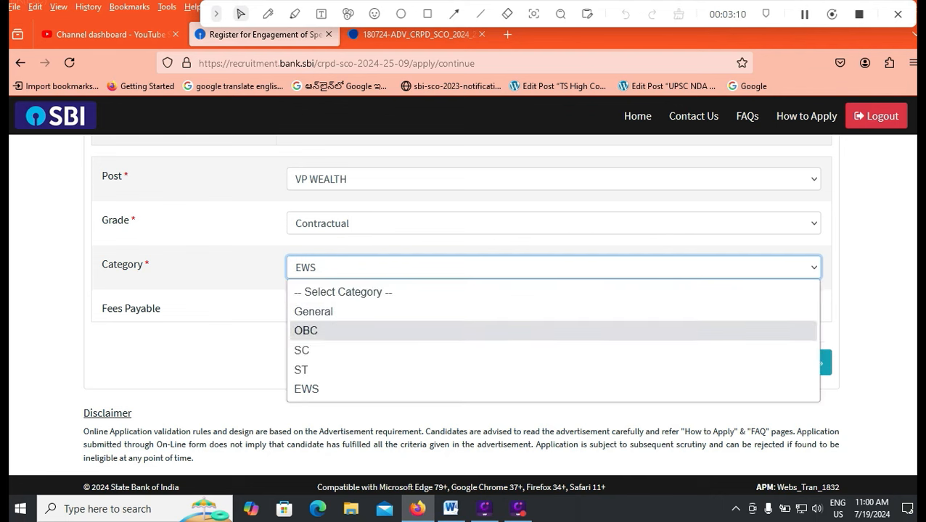
pyautogui.click(553, 268)
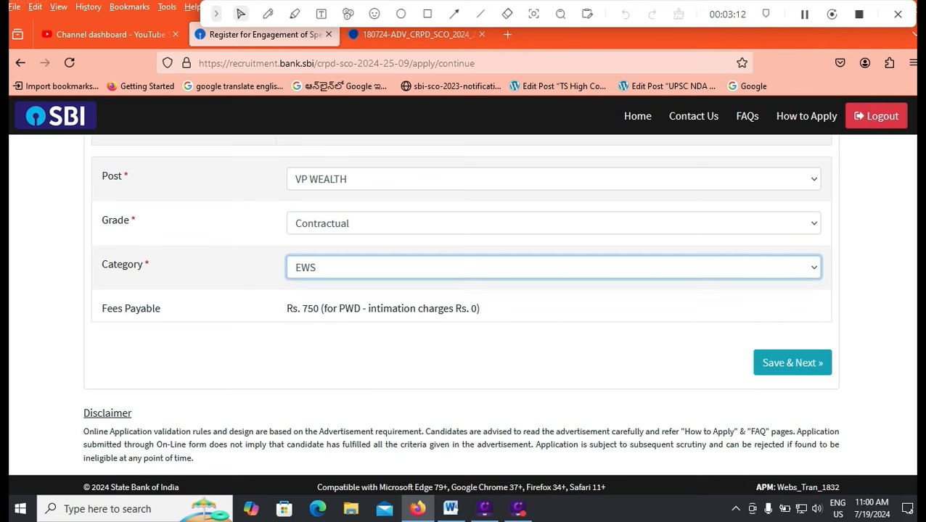
pyautogui.click(553, 348)
pyautogui.click(553, 268)
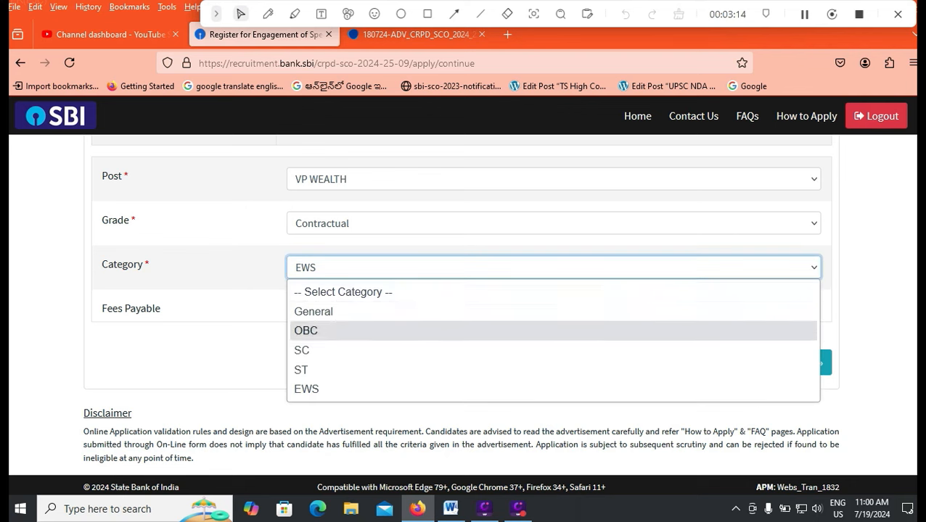
pyautogui.click(553, 349)
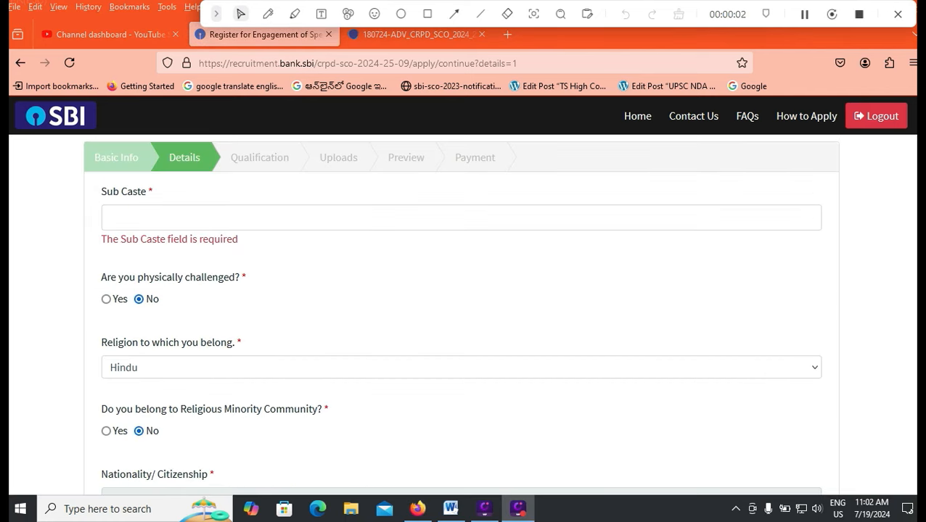
# Check the disability fields for a physically challenged candidate, set that answer back to No, and select Hindu as the religion.
pyautogui.click(112, 217)
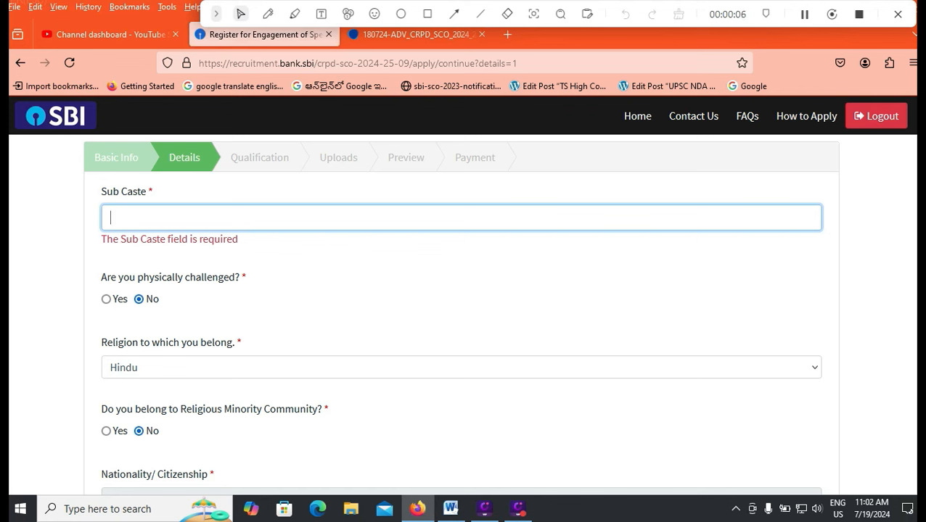
pyautogui.click(107, 299)
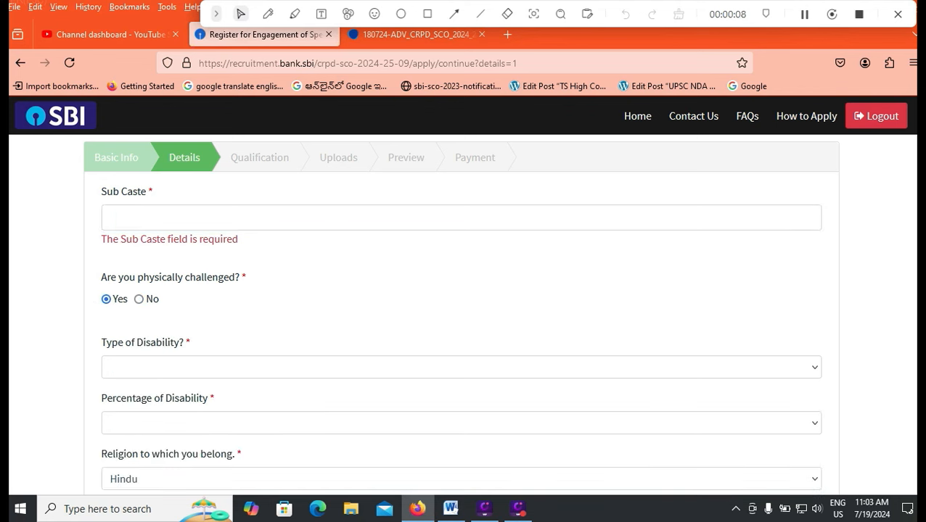
pyautogui.click(139, 299)
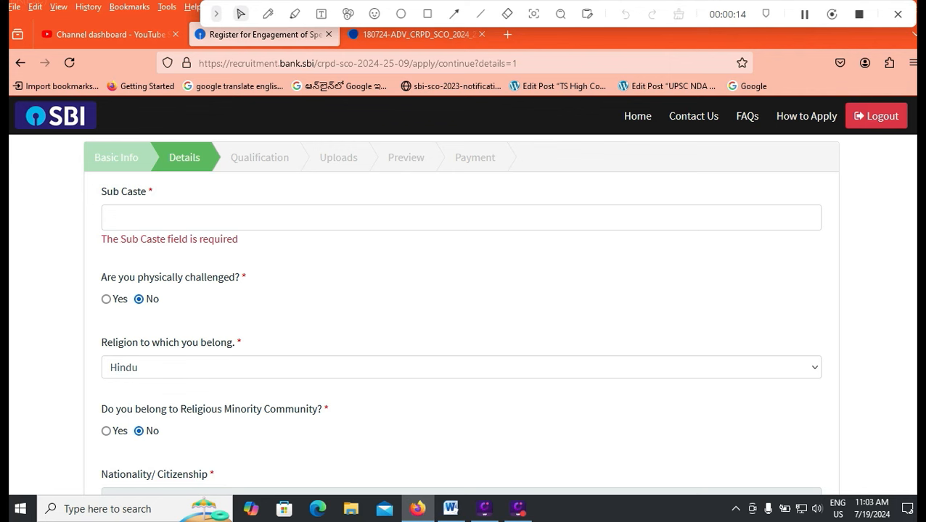
pyautogui.click(460, 368)
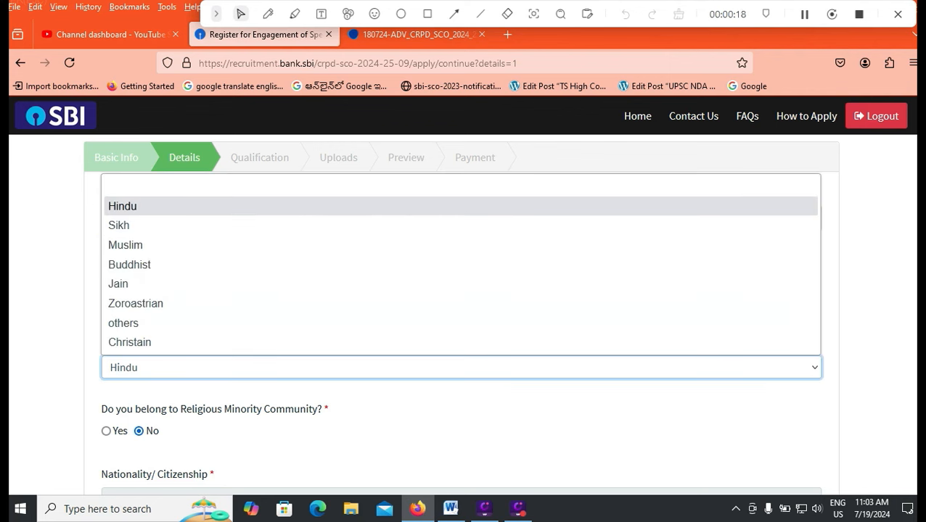
pyautogui.click(123, 207)
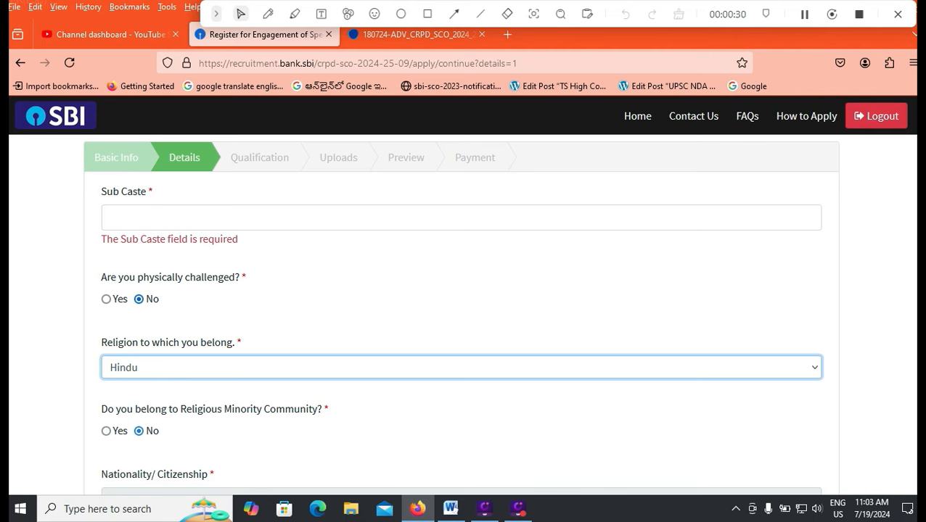
# Review the nationality, date of birth, gender and marital status fields, and view the day choices for the date of birth.
pyautogui.scroll(-2, 461, 311)
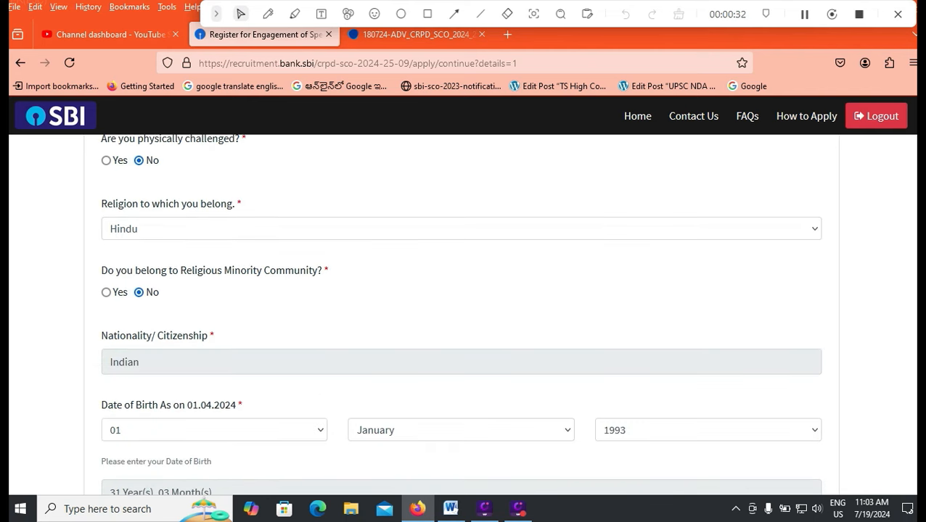
pyautogui.scroll(-2, 461, 312)
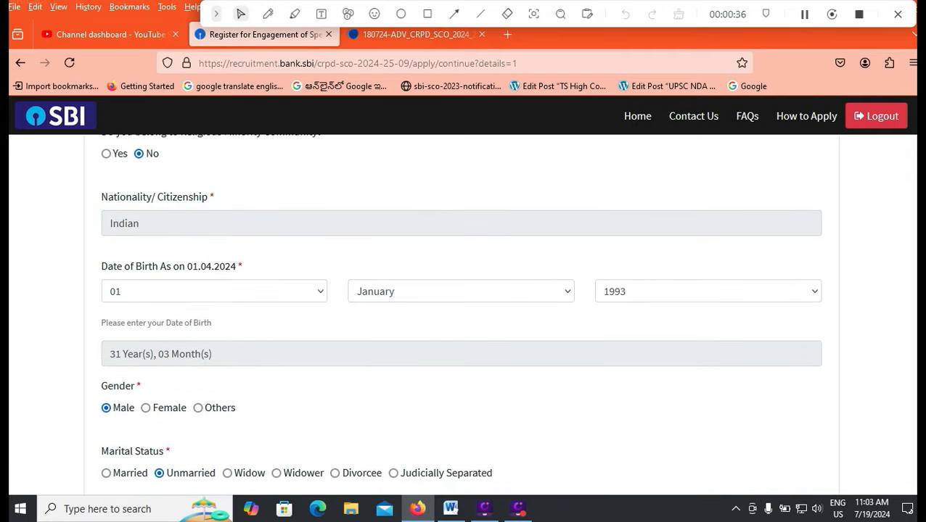
pyautogui.click(214, 291)
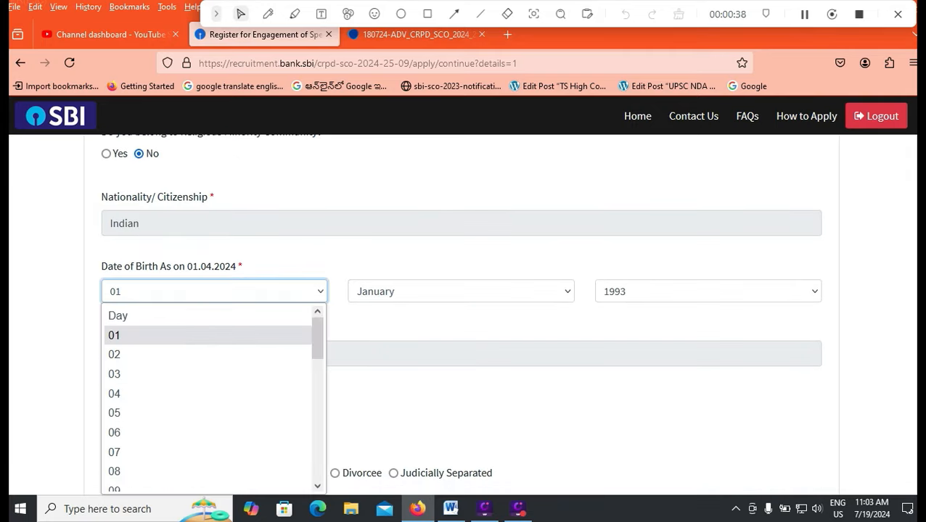
pyautogui.click(406, 323)
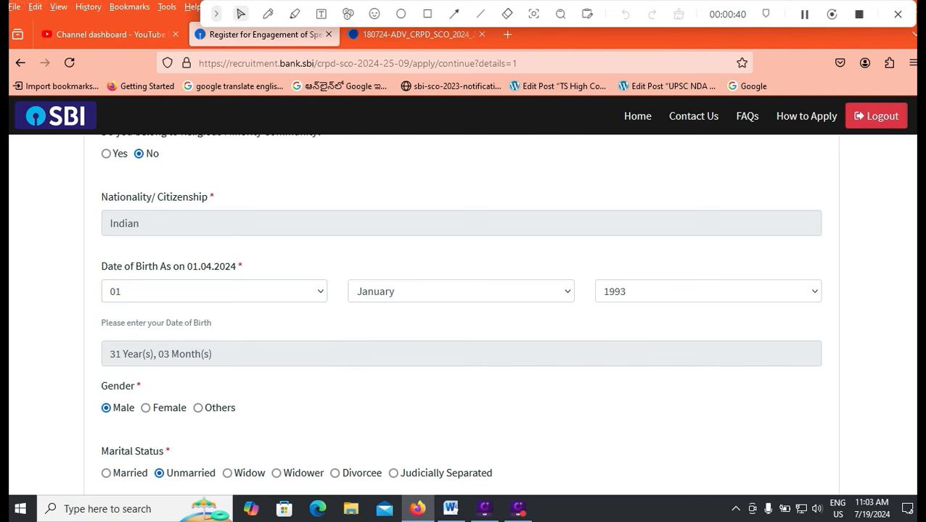
# Check the minimum and maximum age limits in the advertisement PDF's vacancy table, then return to the application form.
pyautogui.click(413, 34)
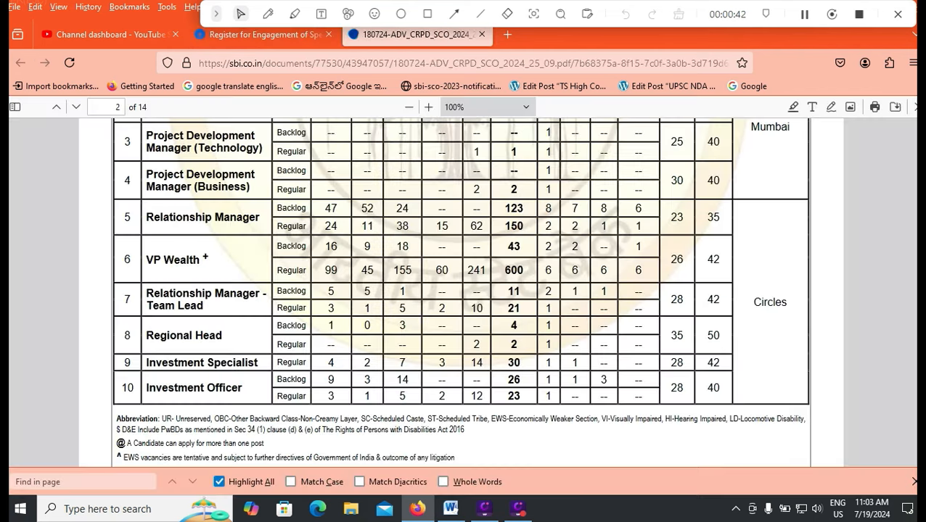
pyautogui.scroll(3, 461, 290)
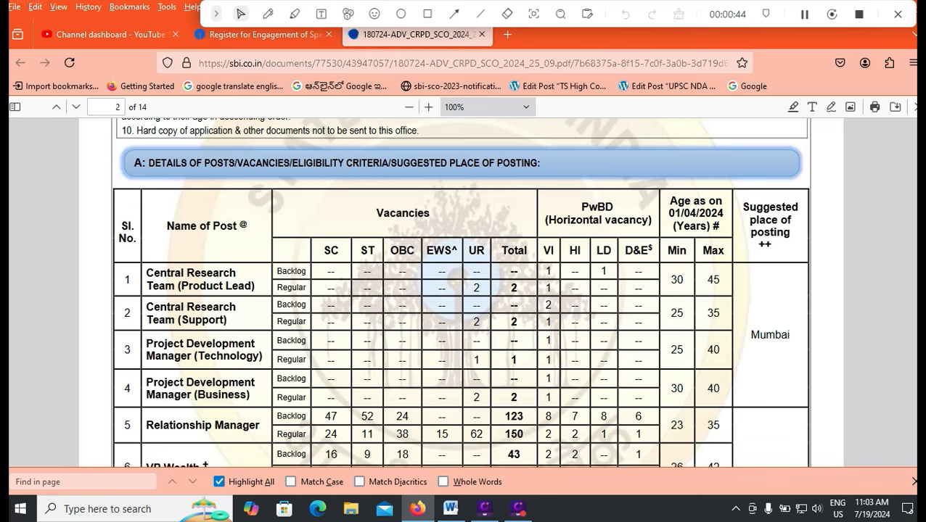
pyautogui.moveTo(669, 280); pyautogui.dragTo(713, 280)
pyautogui.click(264, 35)
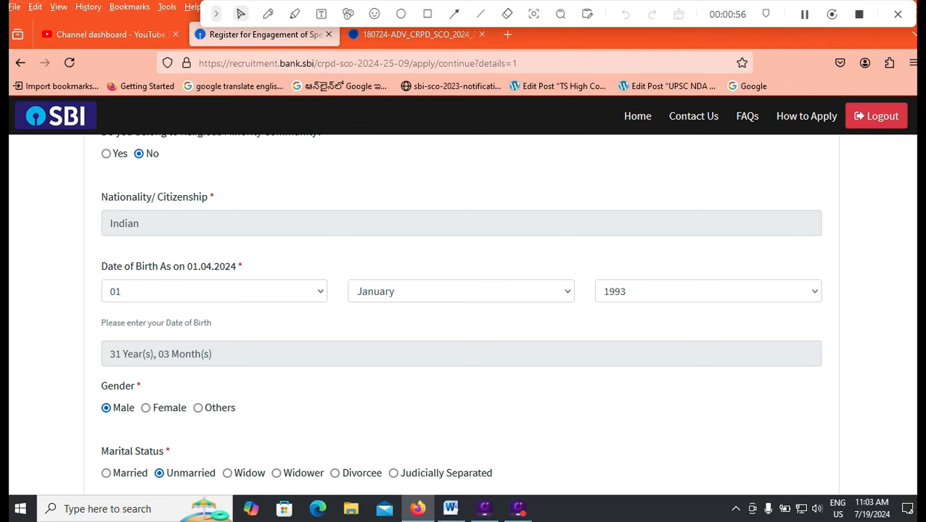
# Check the father's name and address lines, and fill in the candidate's district in the correspondence address.
pyautogui.scroll(-2, 461, 312)
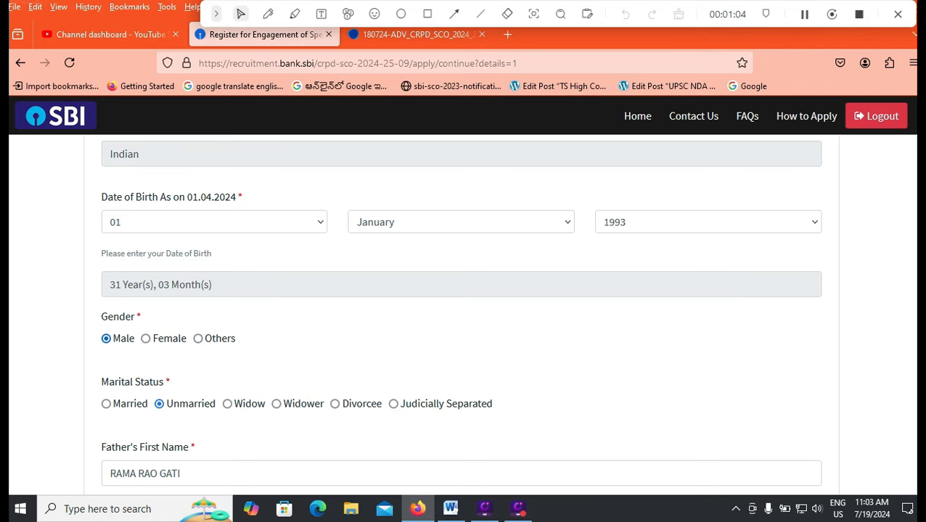
pyautogui.scroll(-3, 461, 312)
pyautogui.click(182, 335)
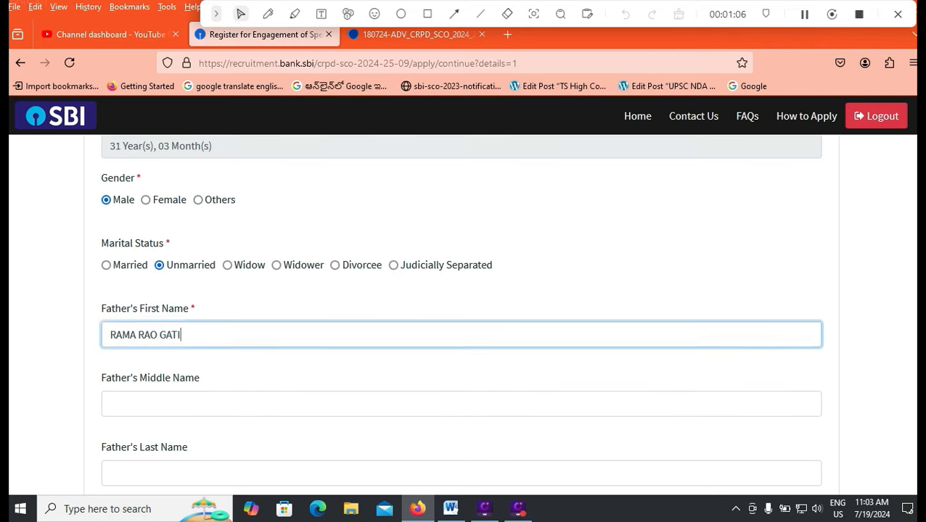
pyautogui.scroll(-2, 460, 312)
pyautogui.scroll(-2, 460, 312)
pyautogui.scroll(-1, 461, 312)
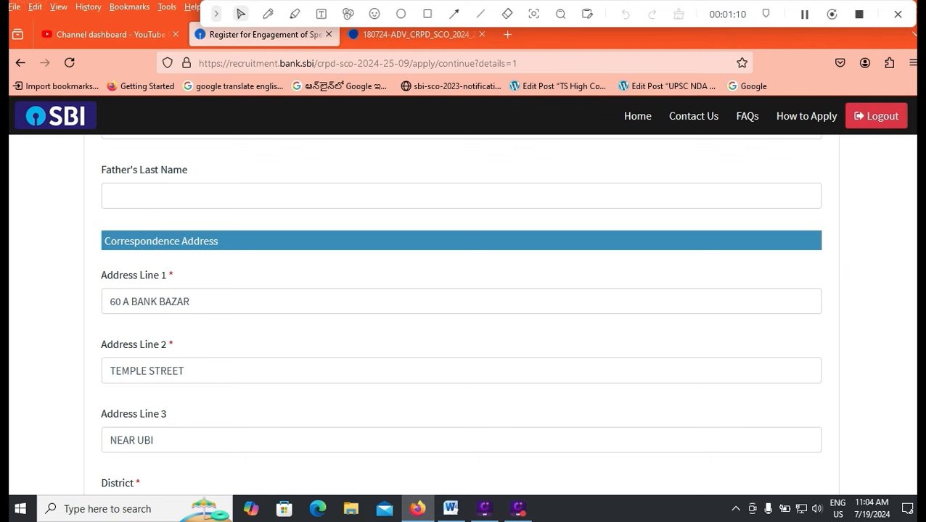
pyautogui.scroll(-2, 460, 312)
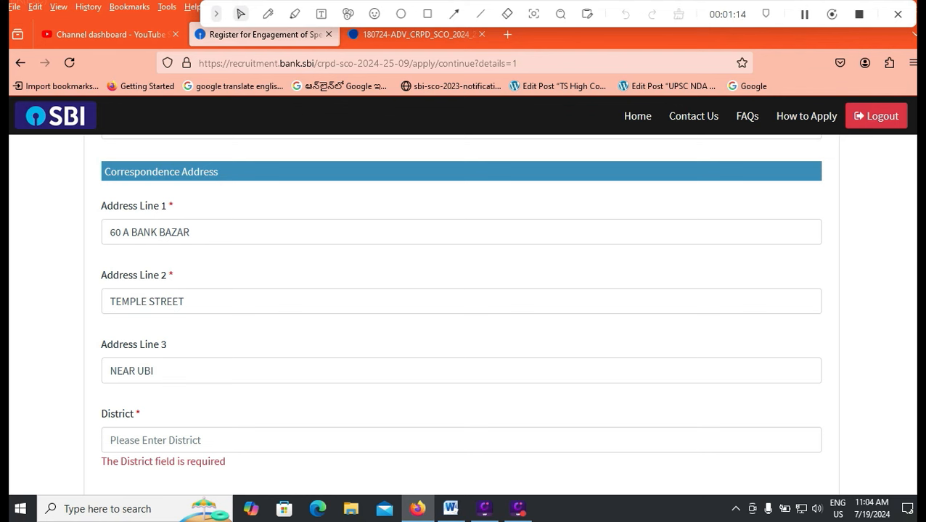
pyautogui.click(155, 440)
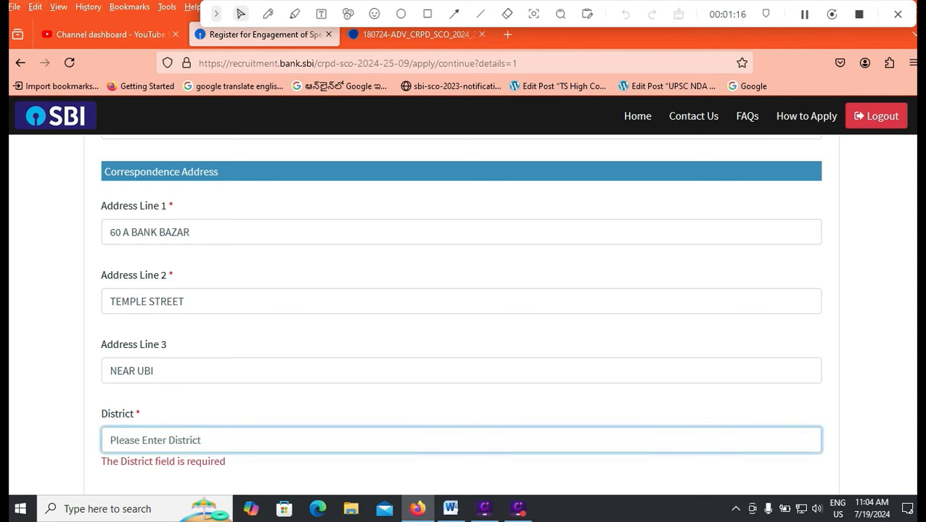
pyautogui.write('TIR')
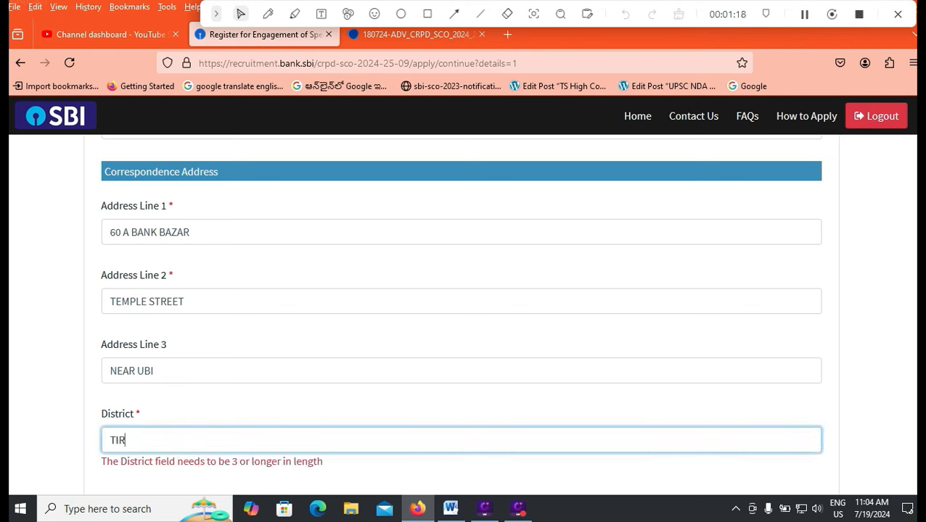
pyautogui.write('UPATI')
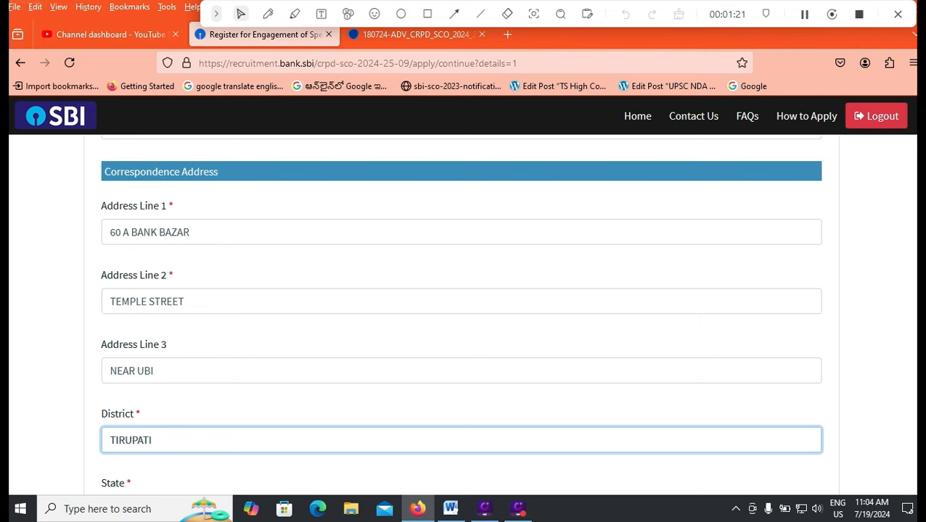
# Review the state, pincode, permanent address and GST invoicing fields, and save the details to proceed to the qualification section.
pyautogui.scroll(-1, 461, 290)
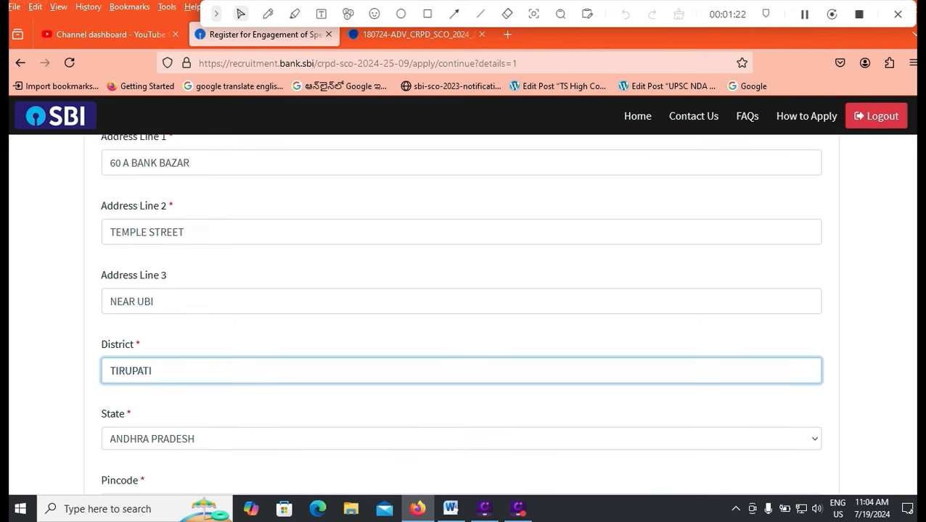
pyautogui.scroll(-1, 461, 290)
pyautogui.scroll(-2, 461, 312)
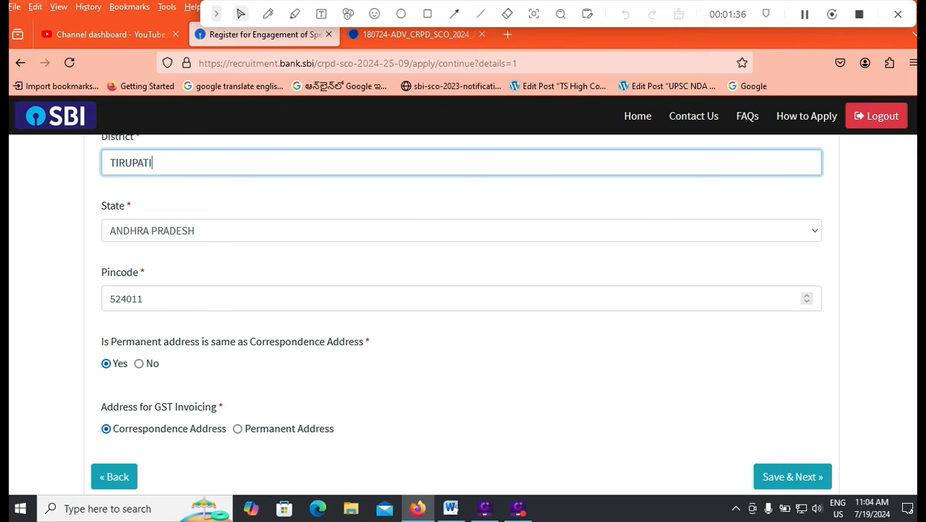
pyautogui.click(792, 476)
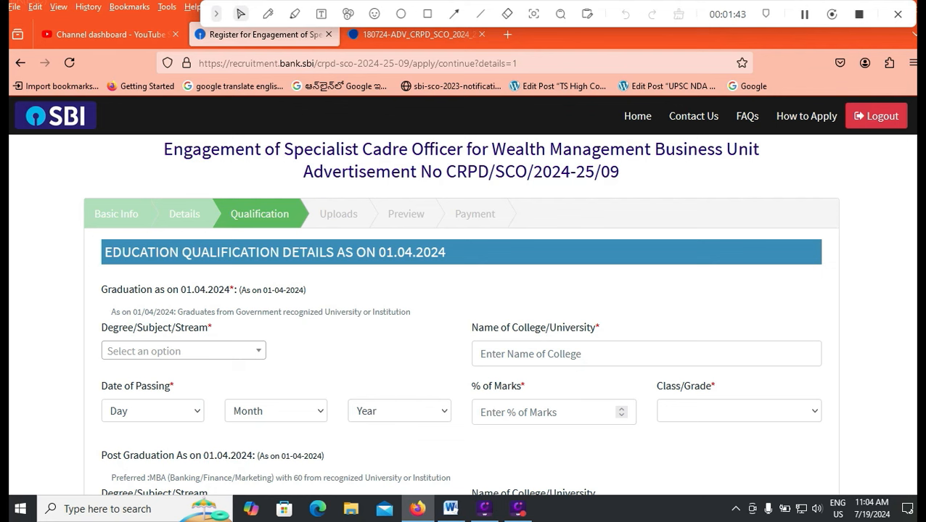
# Select BE/B TECH (IT) as the graduation degree.
pyautogui.click(207, 351)
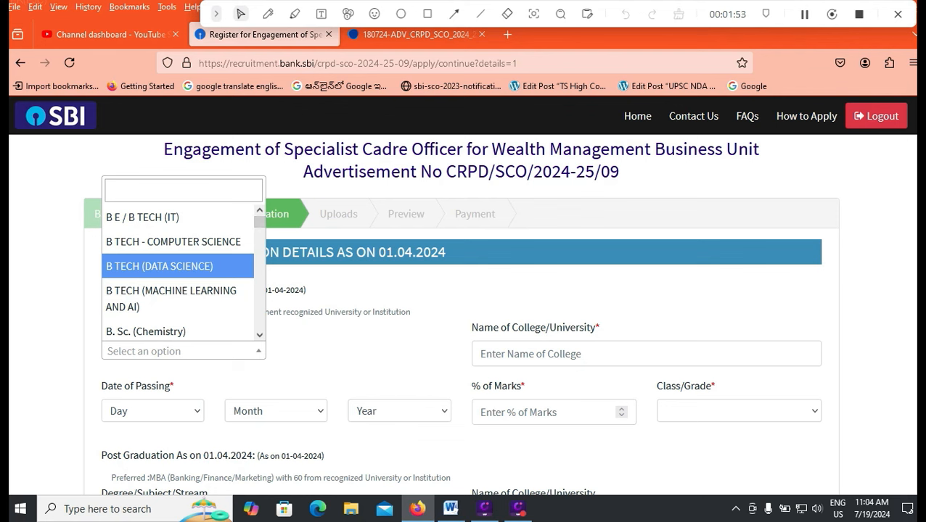
pyautogui.scroll(-3, 178, 275)
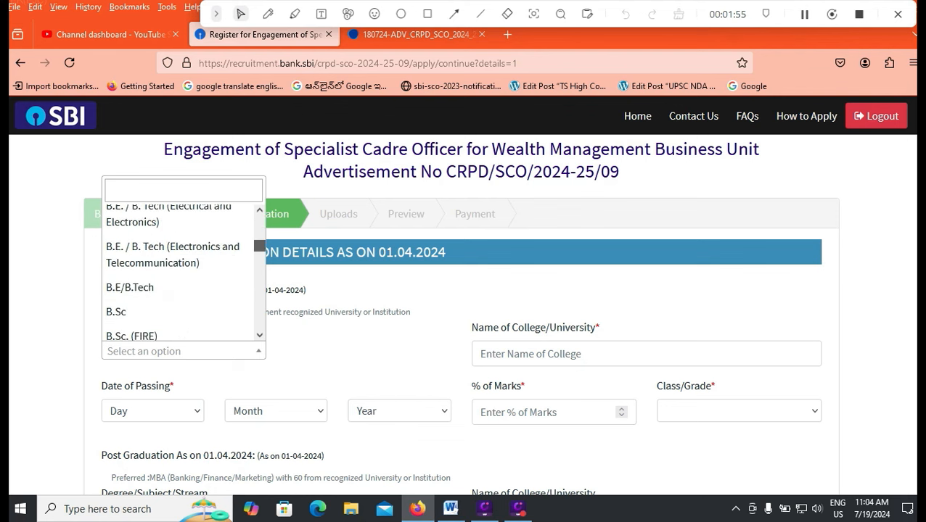
pyautogui.scroll(-1, 178, 272)
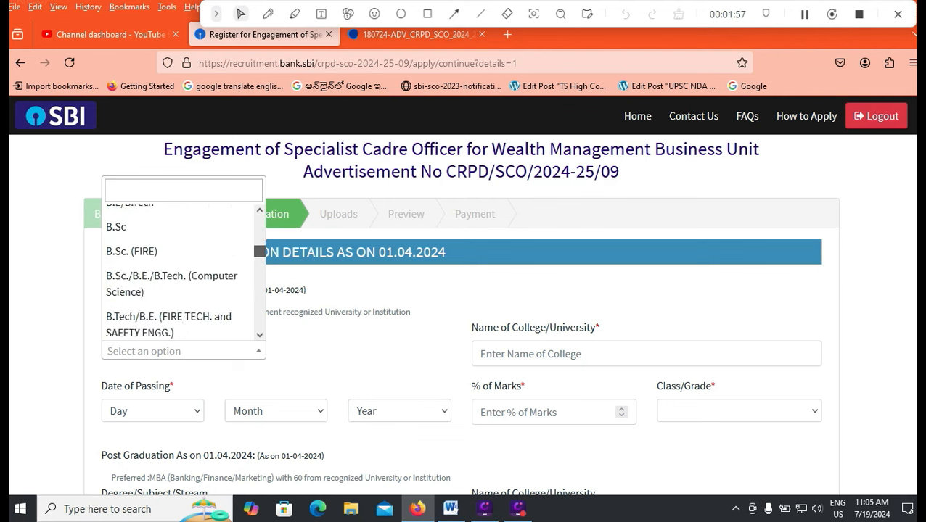
pyautogui.scroll(-5, 177, 272)
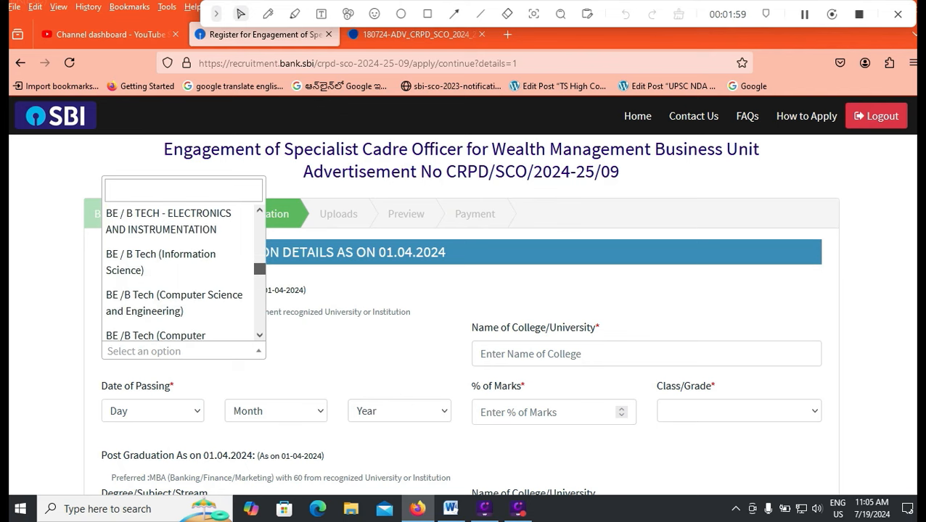
pyautogui.scroll(-6, 178, 272)
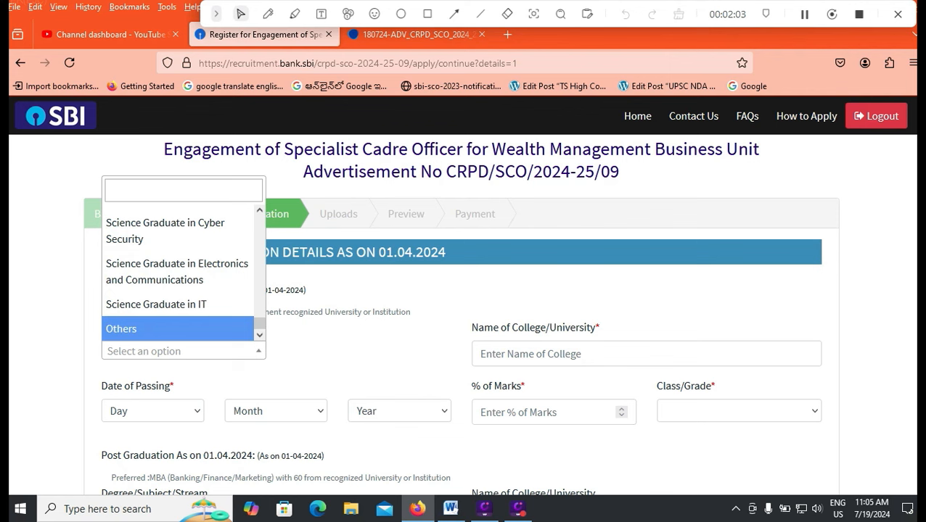
pyautogui.moveTo(260, 324); pyautogui.dragTo(260, 286)
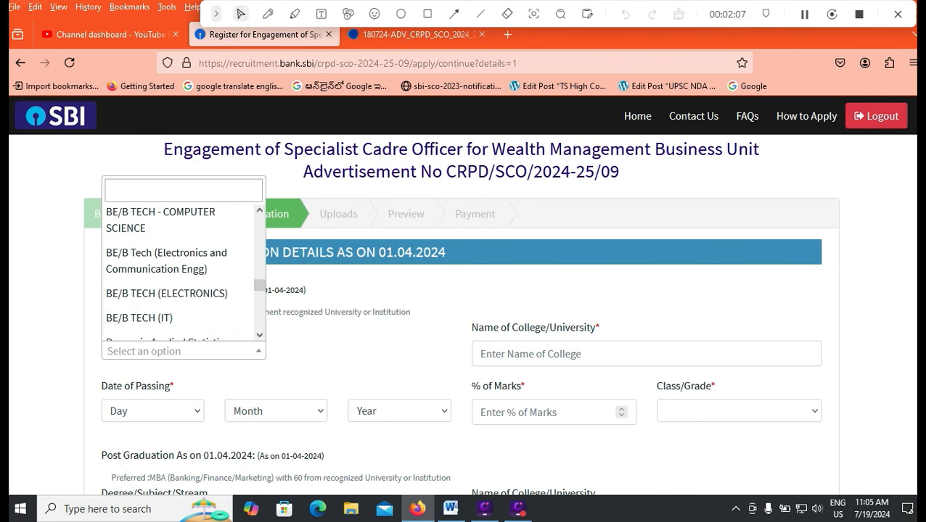
pyautogui.click(178, 318)
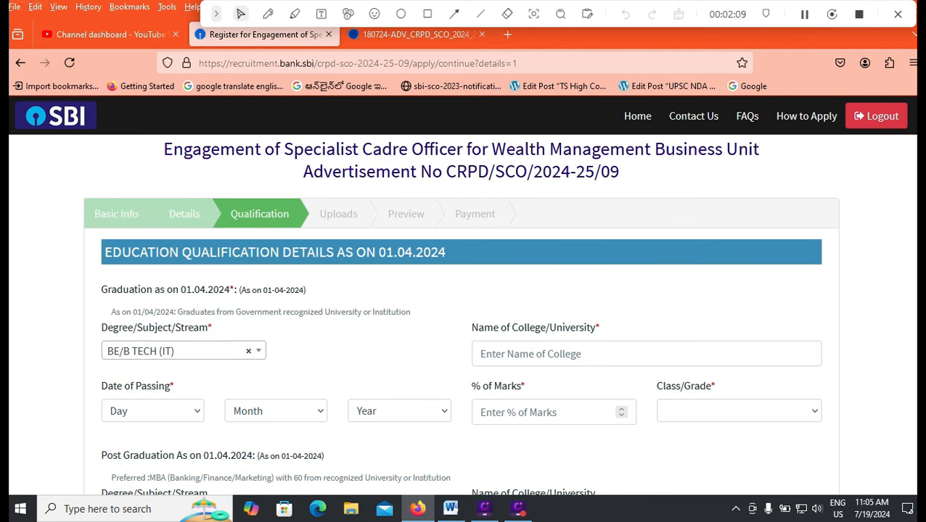
# Leave the graduation college name blank and set the graduation date of passing to 01 April 2015.
pyautogui.click(508, 354)
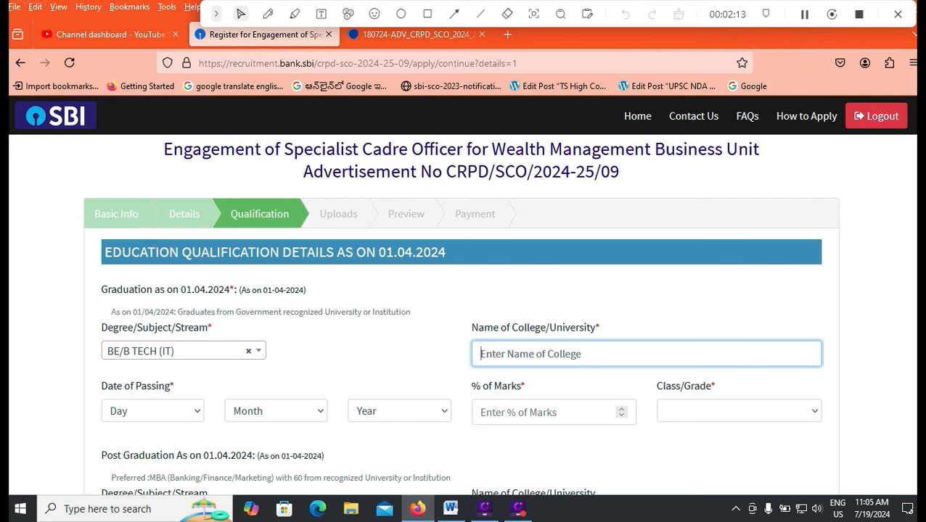
pyautogui.click(152, 411)
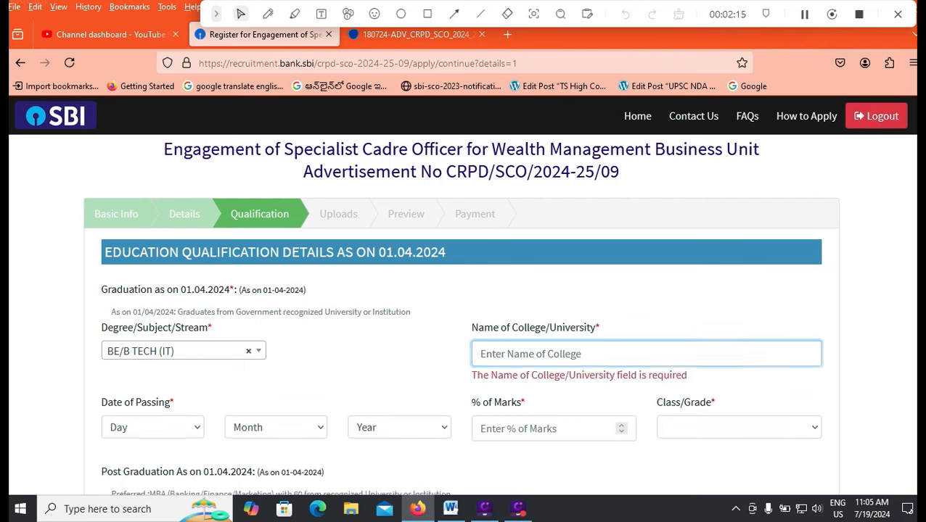
pyautogui.click(137, 128)
pyautogui.click(275, 427)
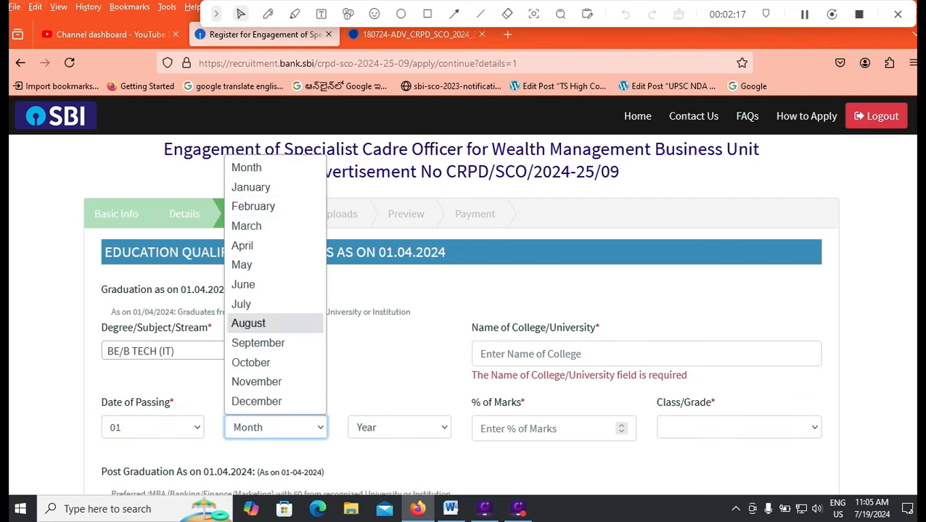
pyautogui.click(268, 244)
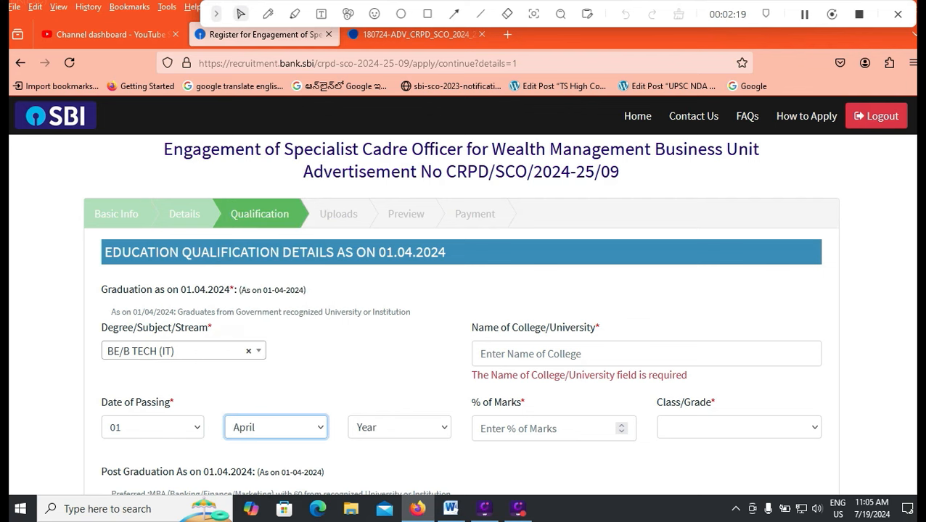
pyautogui.click(399, 428)
pyautogui.scroll(-8, 391, 284)
pyautogui.scroll(-12, 392, 284)
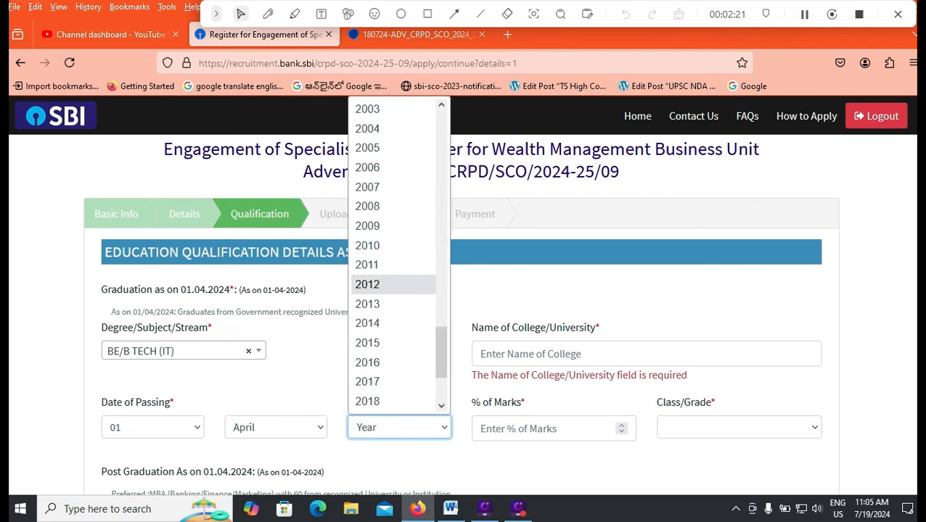
pyautogui.click(392, 342)
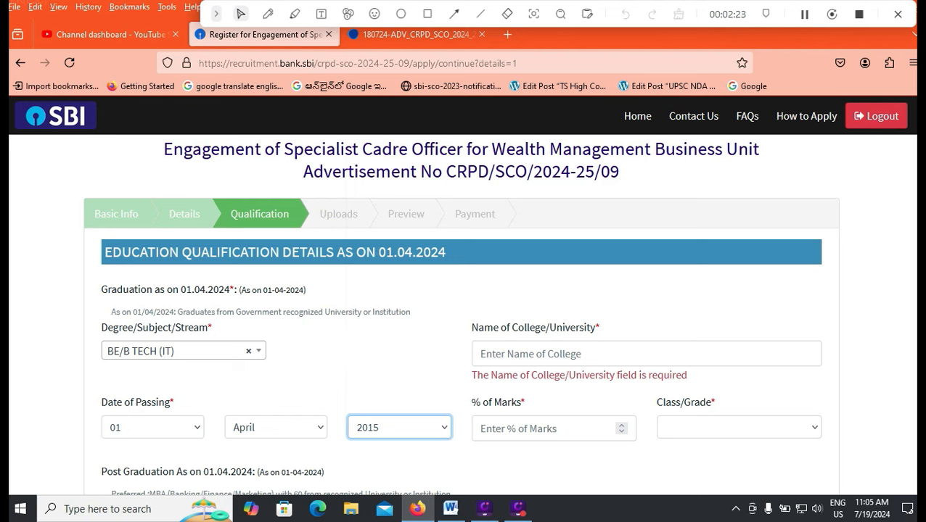
# Enter 75 as the graduation percentage of marks and choose First Class as the class/grade.
pyautogui.click(510, 428)
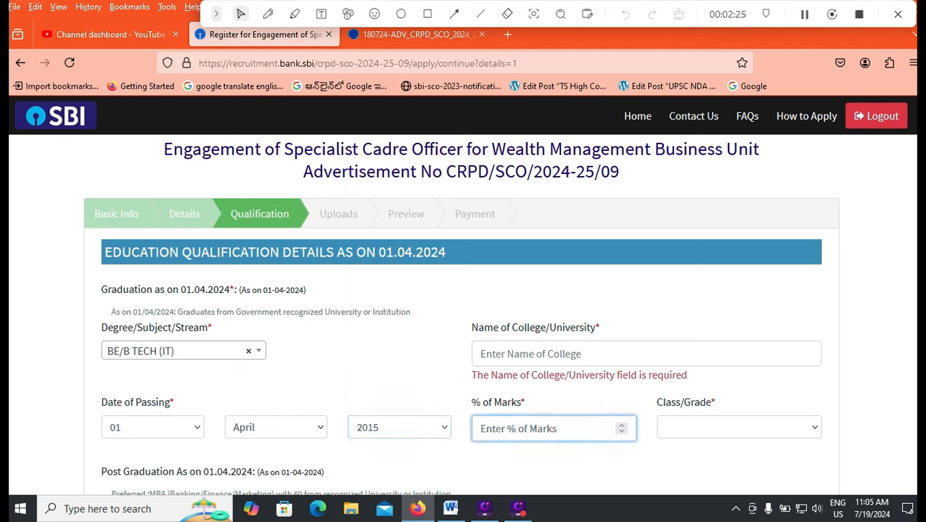
pyautogui.write('75')
pyautogui.click(732, 428)
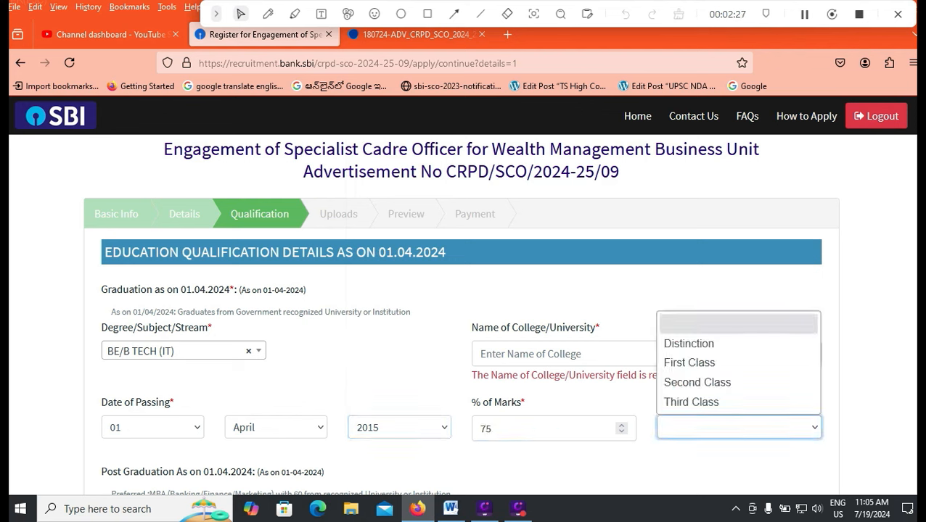
pyautogui.click(707, 362)
# Review the graduation entries, the post graduation fields and the mandatory experience requirement in the qualification form.
pyautogui.scroll(-2, 461, 312)
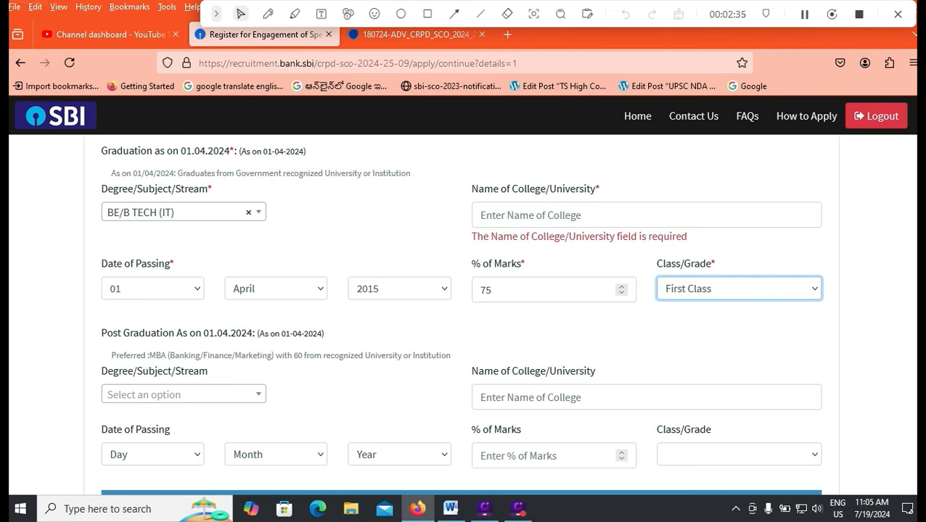
pyautogui.scroll(2, 460, 314)
pyautogui.scroll(-4, 460, 314)
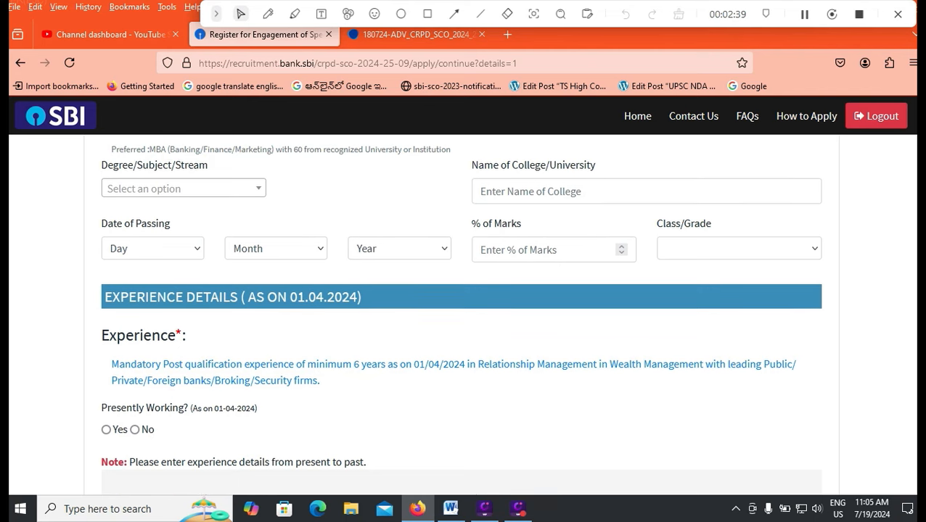
pyautogui.scroll(2, 460, 314)
pyautogui.scroll(-2, 460, 314)
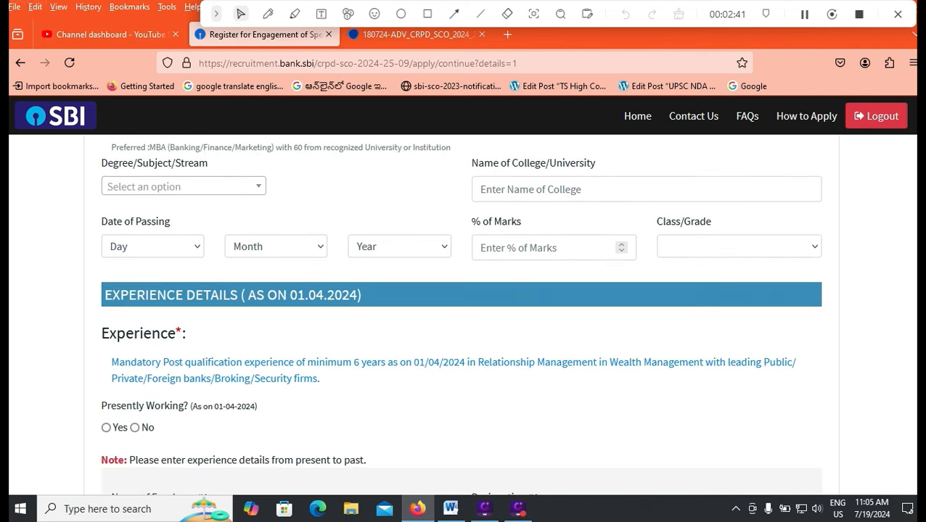
pyautogui.scroll(3, 460, 314)
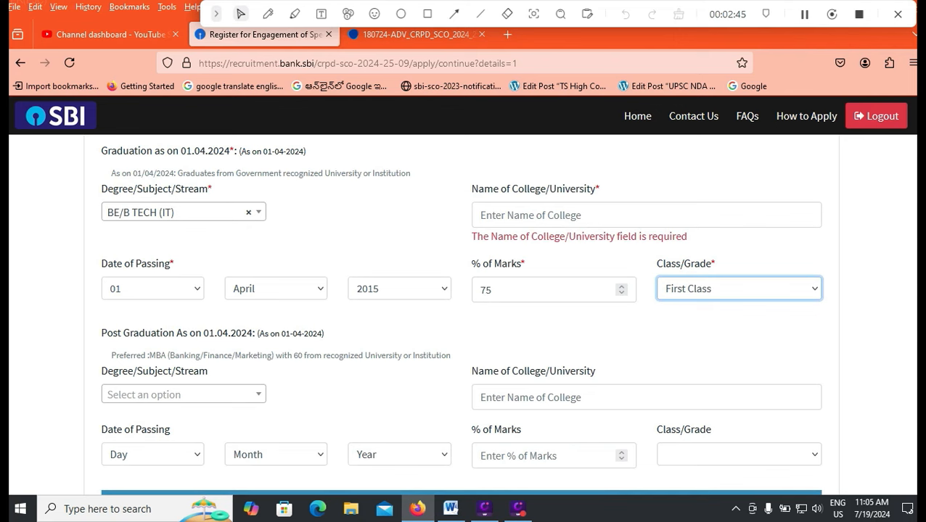
pyautogui.scroll(-2, 460, 315)
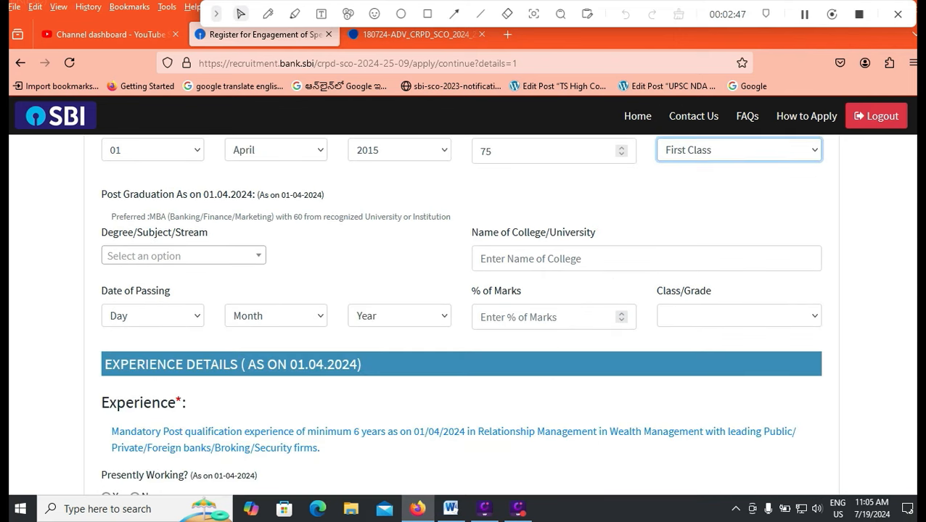
pyautogui.scroll(-1, 460, 315)
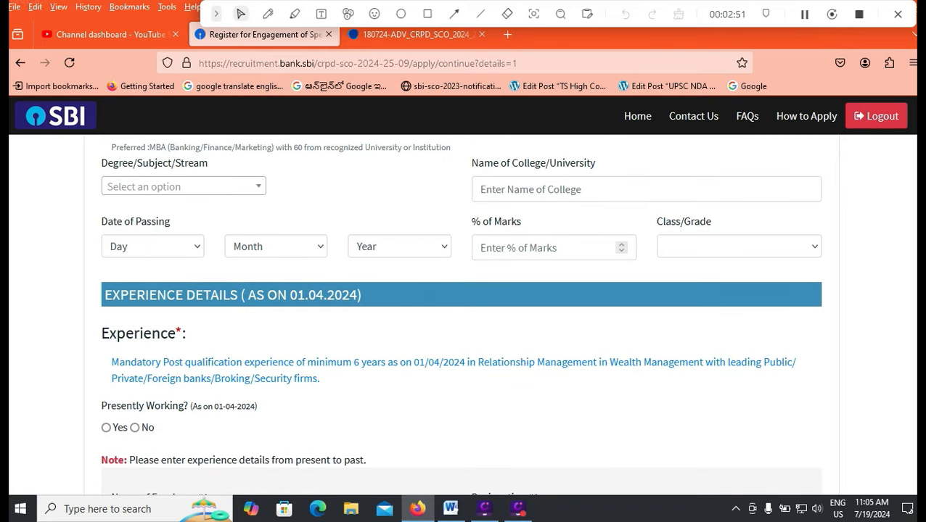
pyautogui.scroll(2, 460, 315)
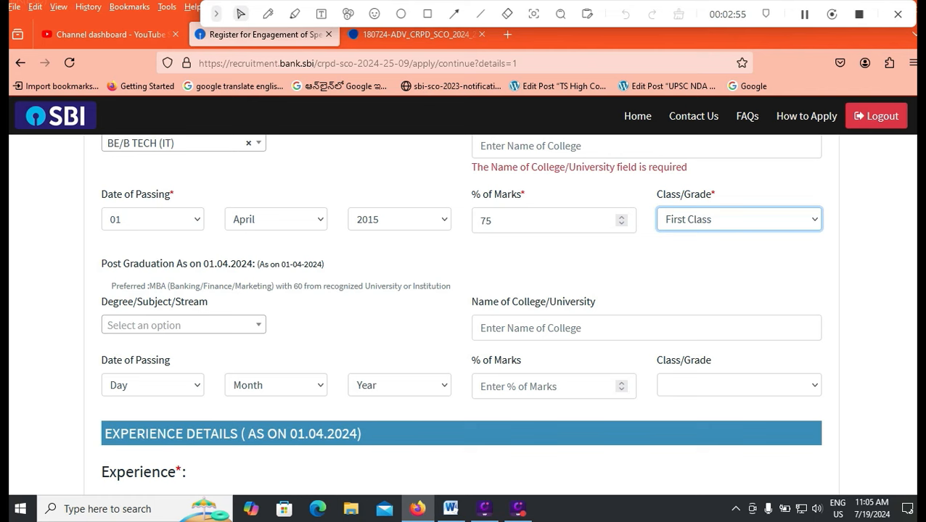
pyautogui.scroll(-5, 460, 314)
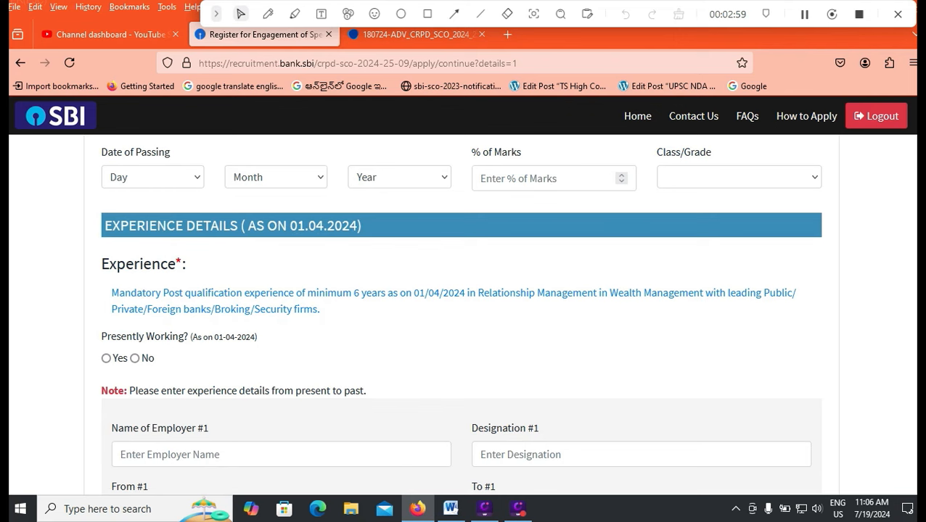
# Answer No to Presently Working and leave the Employer #1 name and designation blank.
pyautogui.click(135, 359)
pyautogui.scroll(-3, 135, 359)
pyautogui.click(198, 316)
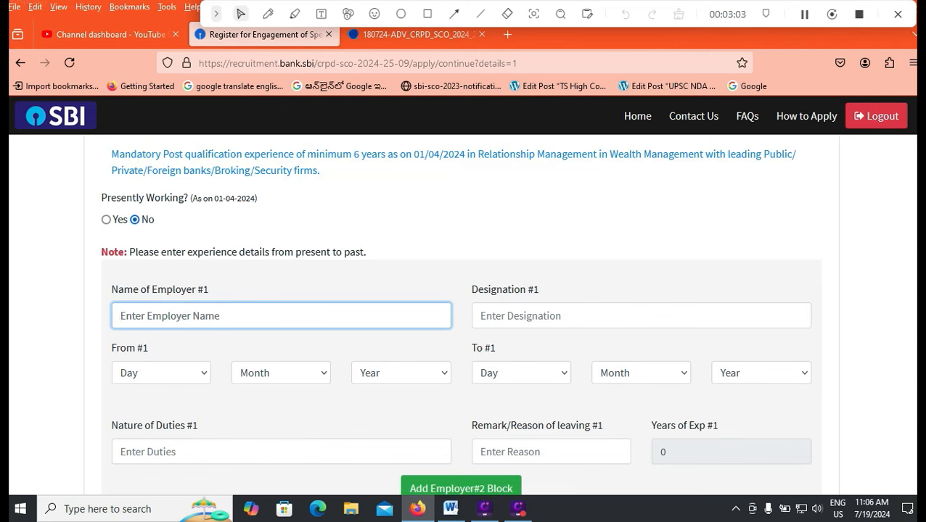
pyautogui.click(520, 315)
# Set the Employer #1 From date to 02 January 2016.
pyautogui.click(161, 389)
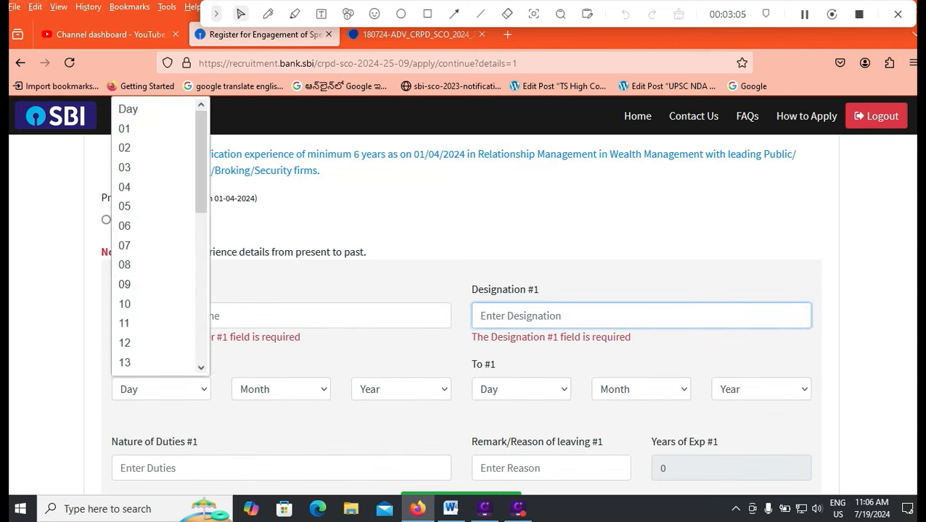
pyautogui.click(124, 147)
pyautogui.click(281, 390)
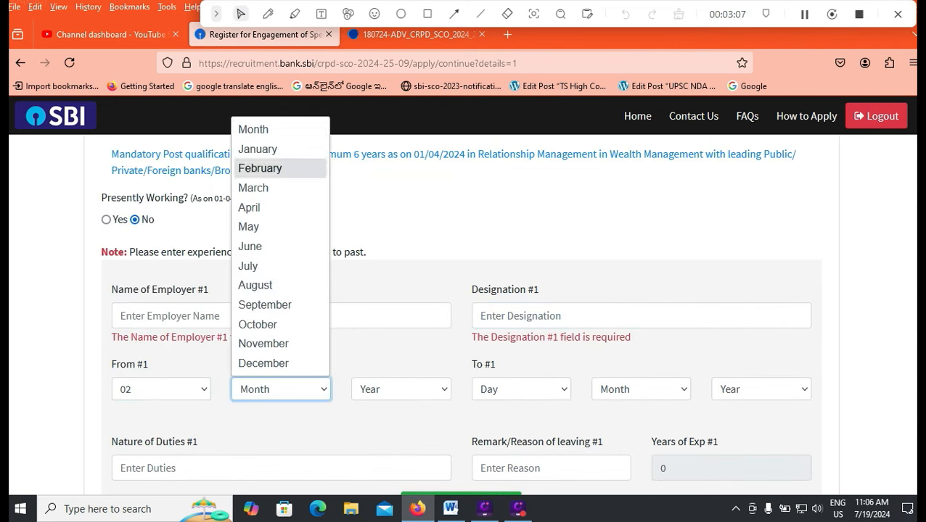
pyautogui.click(259, 148)
pyautogui.click(401, 389)
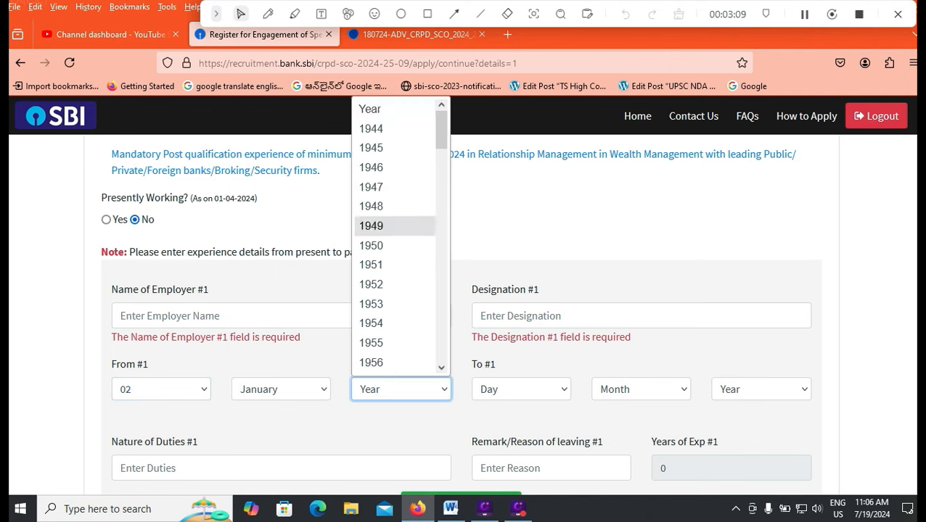
pyautogui.scroll(-20, 399, 235)
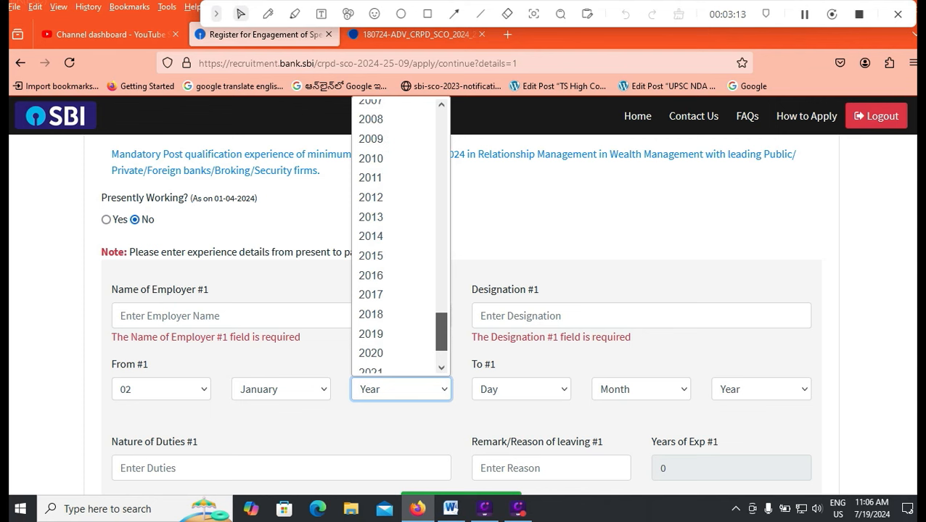
pyautogui.click(392, 275)
# Set the Employer #1 To date to 01 April 2022.
pyautogui.click(521, 389)
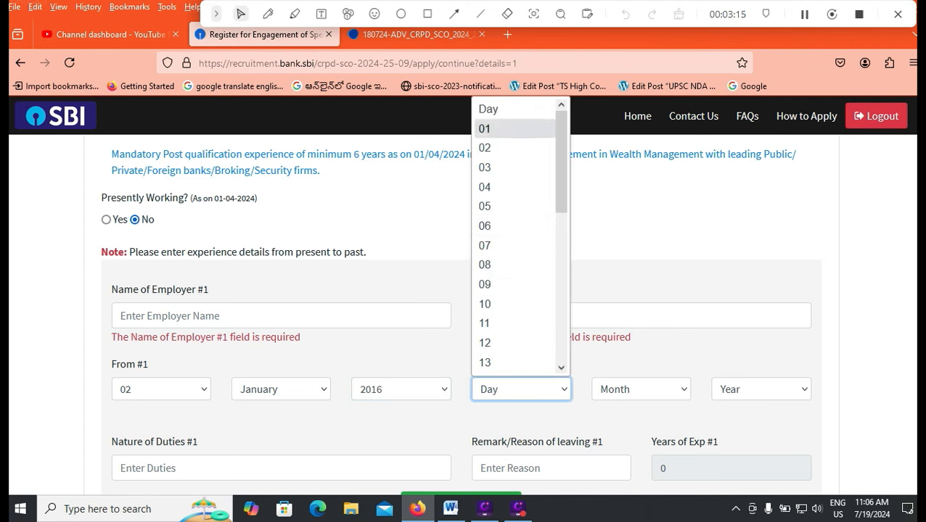
pyautogui.click(500, 128)
pyautogui.click(641, 390)
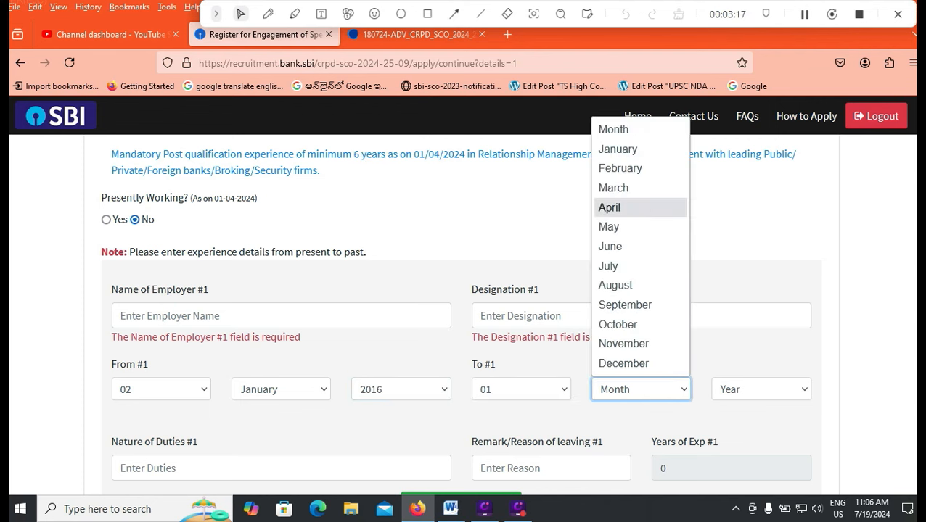
pyautogui.click(624, 206)
pyautogui.click(760, 389)
pyautogui.scroll(-20, 754, 319)
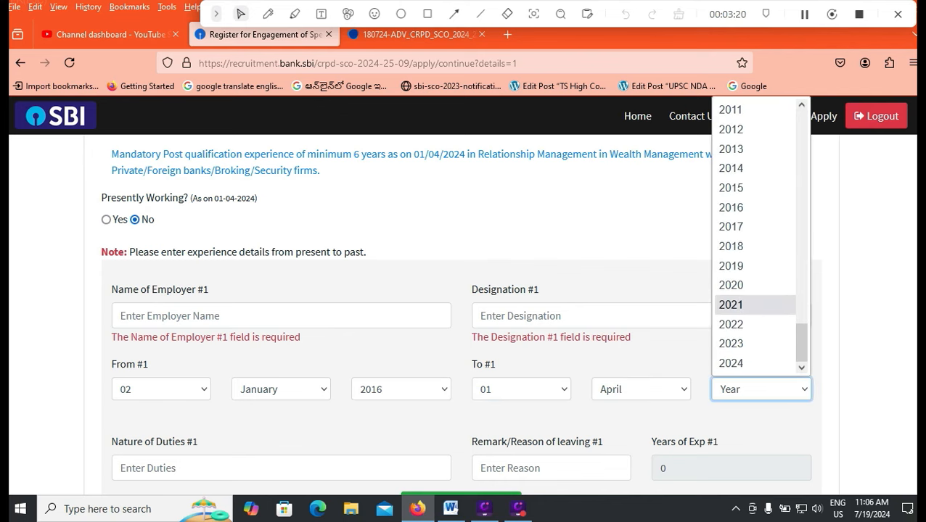
pyautogui.click(731, 324)
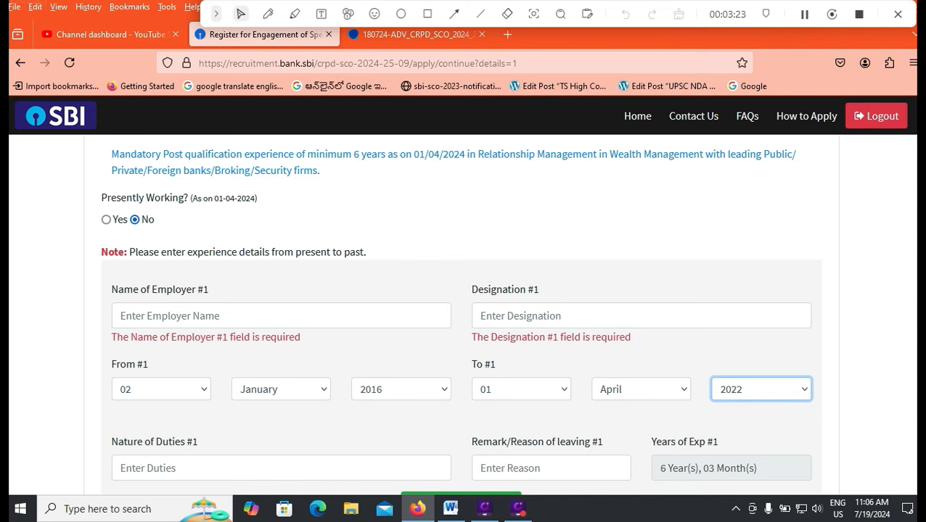
# Leave the Employer #1 duties blank and enter BETTERMENT as the remark/reason of leaving.
pyautogui.scroll(-2, 461, 311)
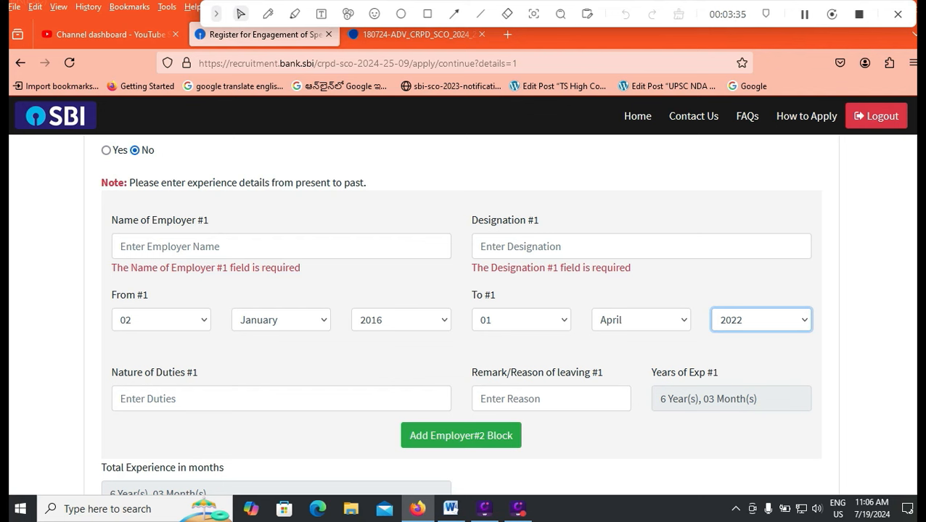
pyautogui.press('Tab')
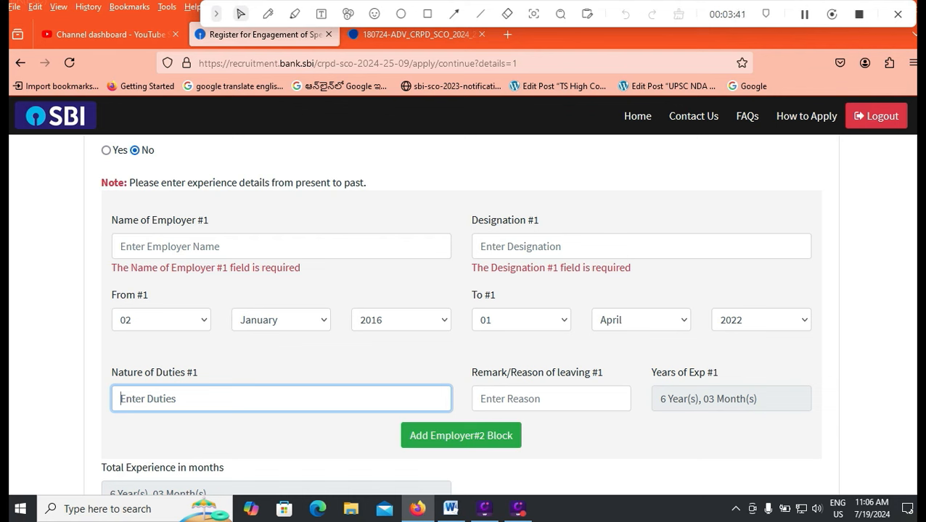
pyautogui.click(551, 399)
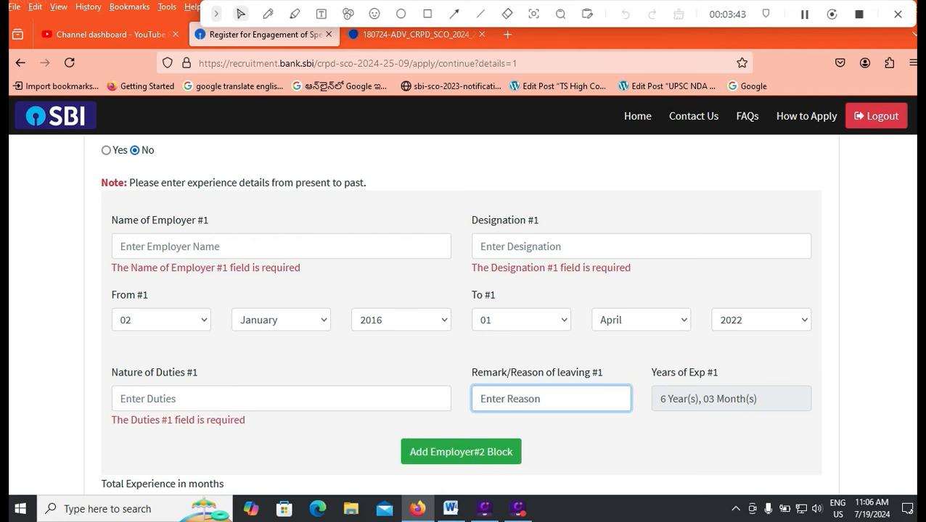
pyautogui.write('BETT')
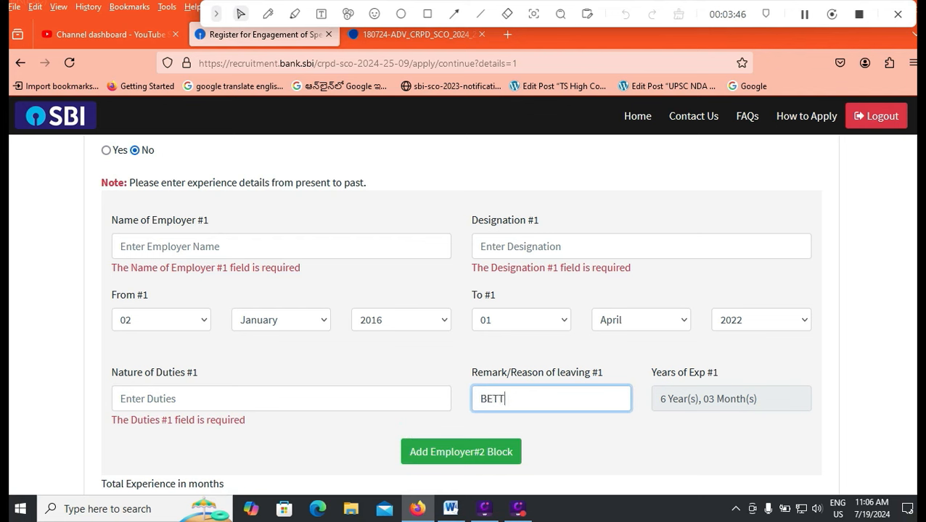
pyautogui.write('ERMENT')
# Answer Yes to having adequate experience managing Ultra High Net Worth clients with a minimum Total Relationship Value of Rs 100 Lakhs.
pyautogui.scroll(-2, 460, 312)
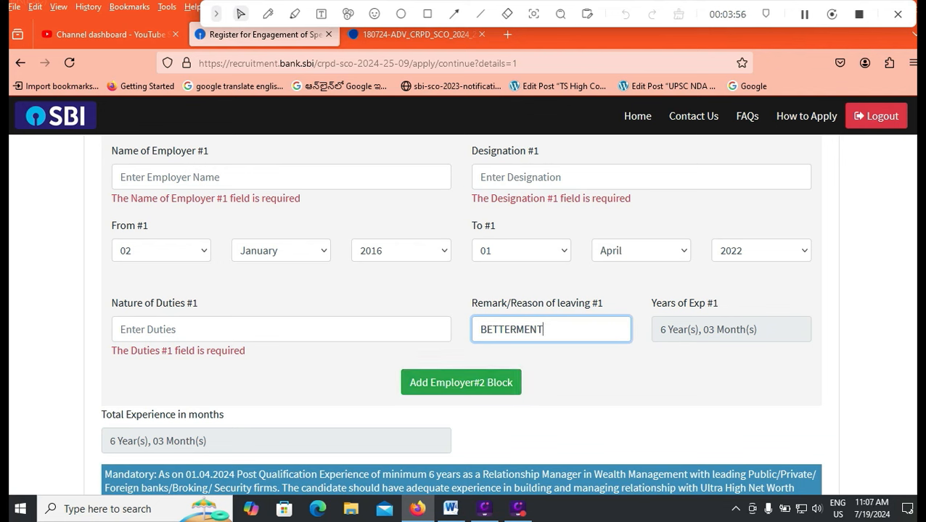
pyautogui.scroll(2, 461, 383)
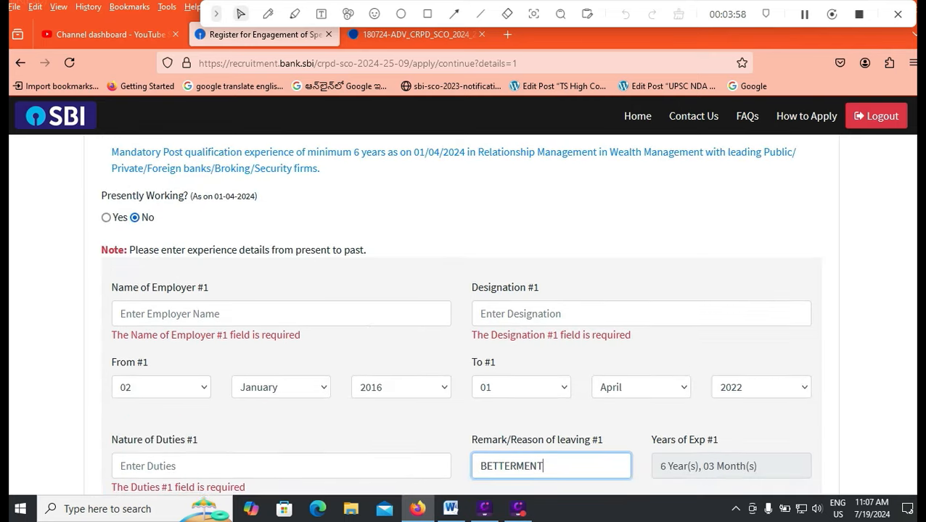
pyautogui.scroll(-3, 460, 382)
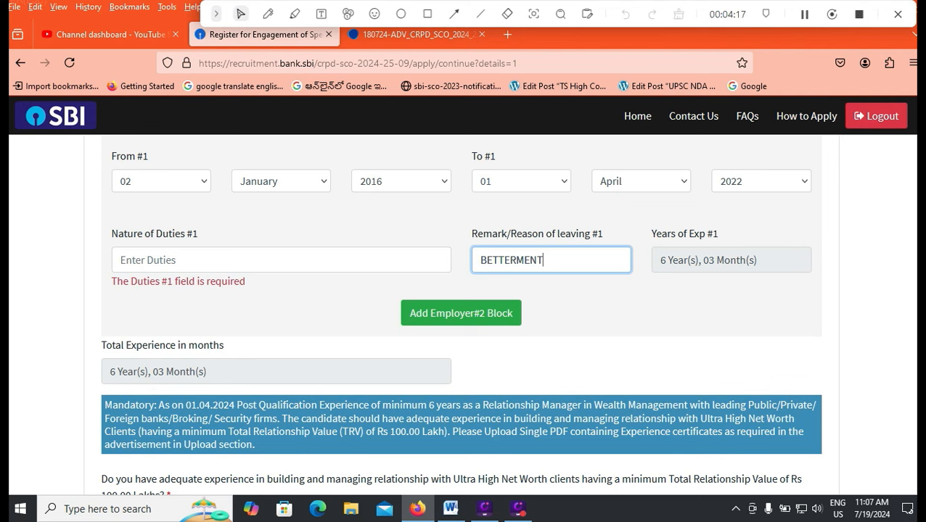
pyautogui.scroll(-2, 463, 312)
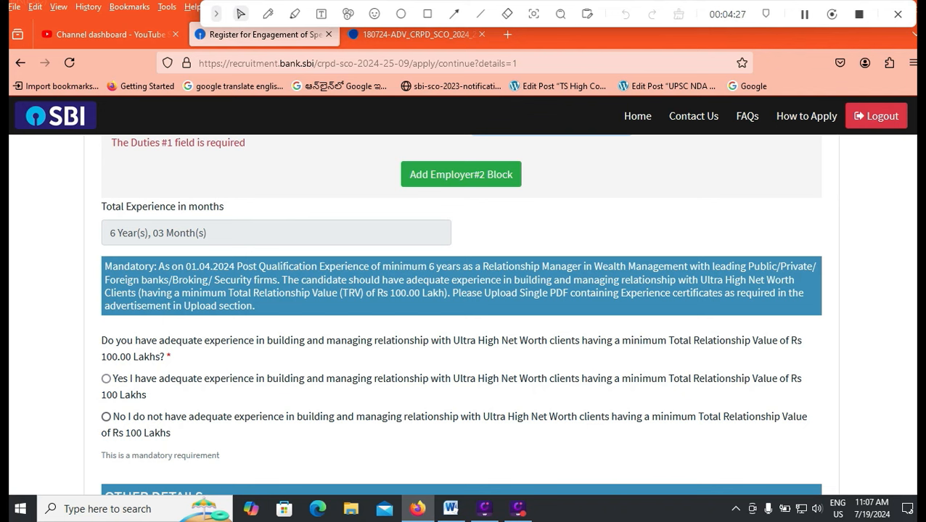
pyautogui.click(106, 379)
# Enter TELUGU as the first language in Other Details and mark it for Read, Write and Speak.
pyautogui.scroll(-2, 462, 312)
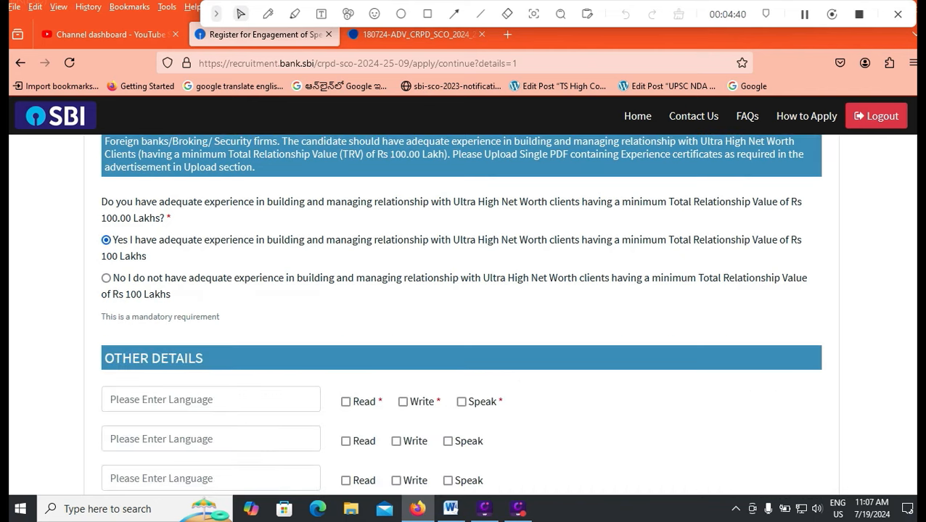
pyautogui.scroll(-2, 461, 312)
pyautogui.click(187, 261)
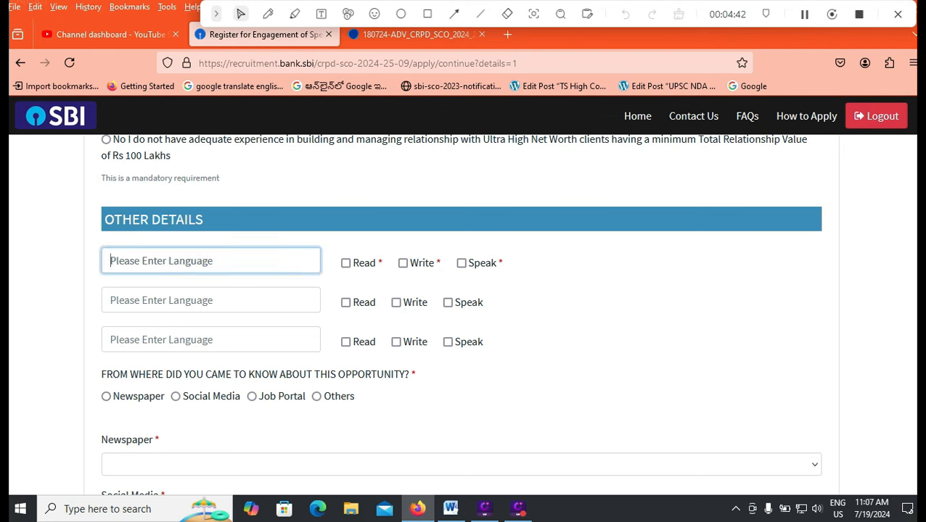
pyautogui.write('TE')
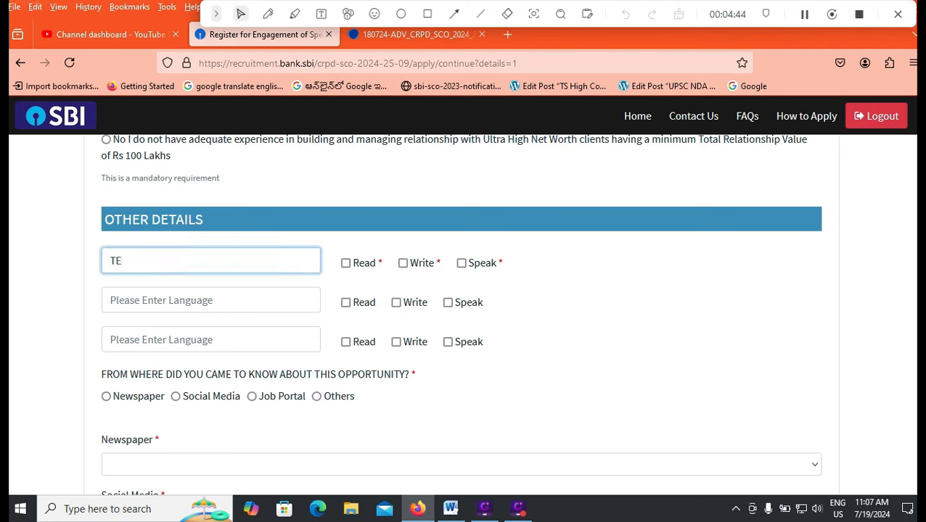
pyautogui.write('LUGU')
pyautogui.click(345, 263)
pyautogui.click(403, 262)
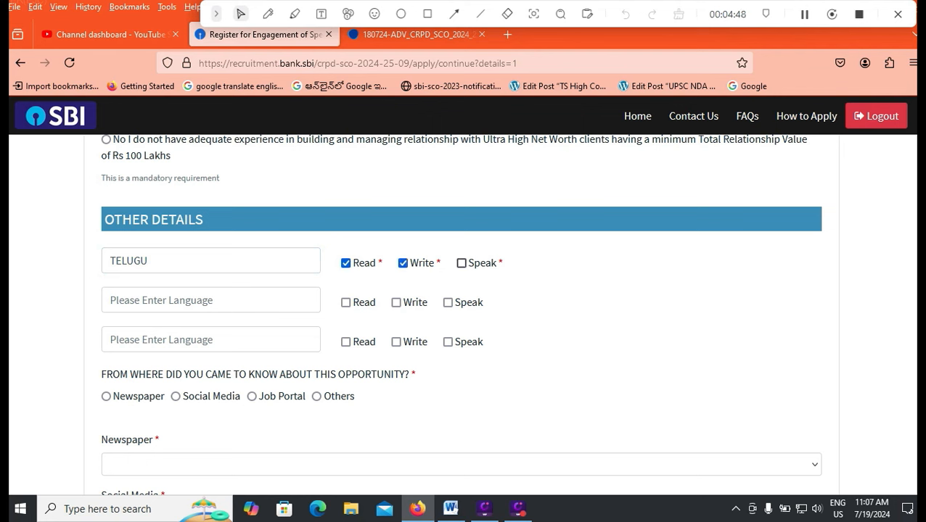
pyautogui.click(467, 263)
# Enter ENGLISH as the second language and mark it for Read, Write and Speak.
pyautogui.click(112, 300)
pyautogui.write('ENGLI')
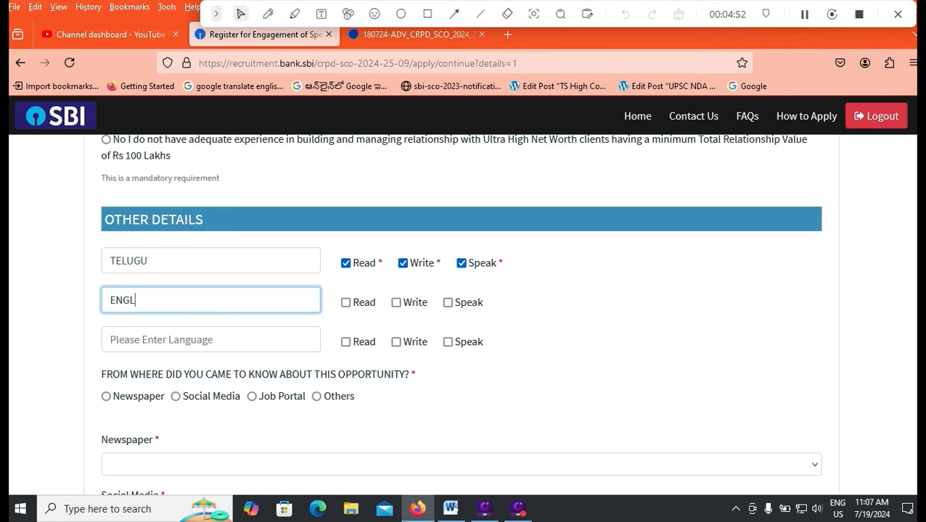
pyautogui.write('SH')
pyautogui.click(345, 301)
pyautogui.click(395, 302)
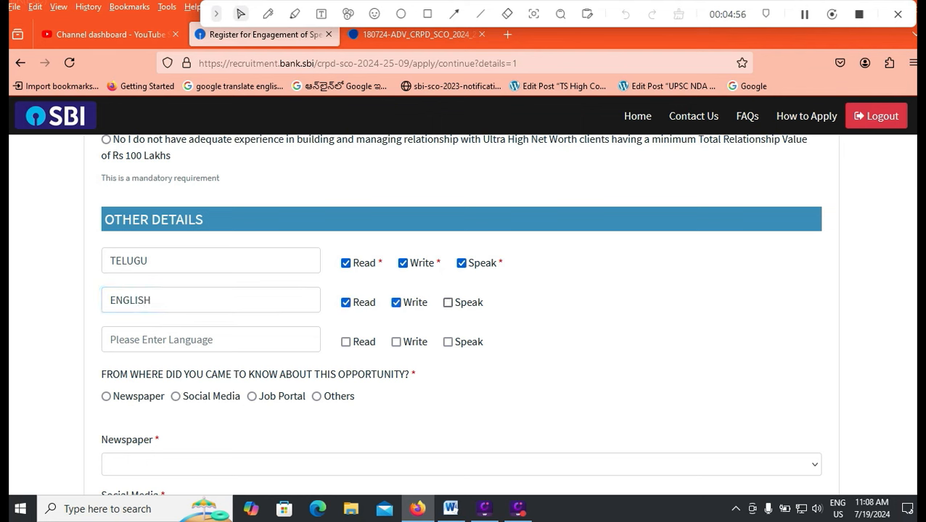
pyautogui.click(448, 302)
# Enter HINDI as the third language and mark it for Read and Speak only.
pyautogui.click(210, 339)
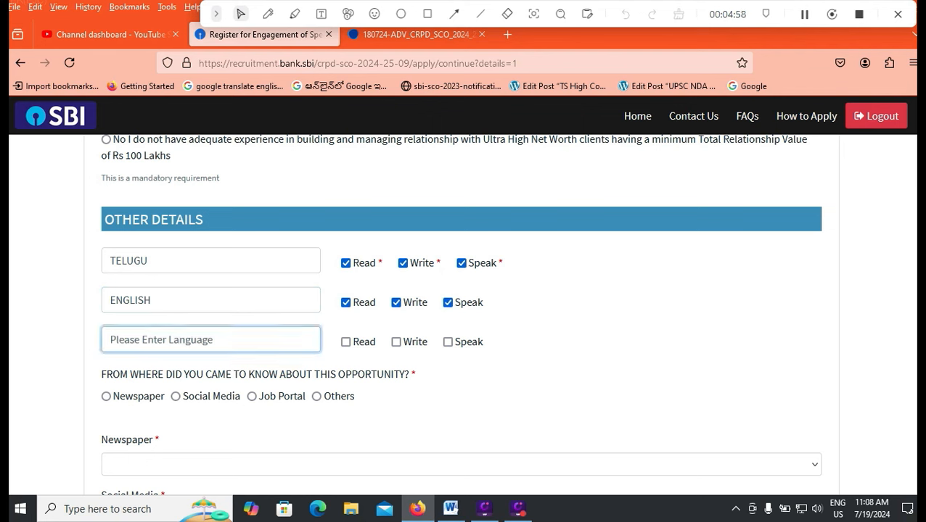
pyautogui.write('HIN')
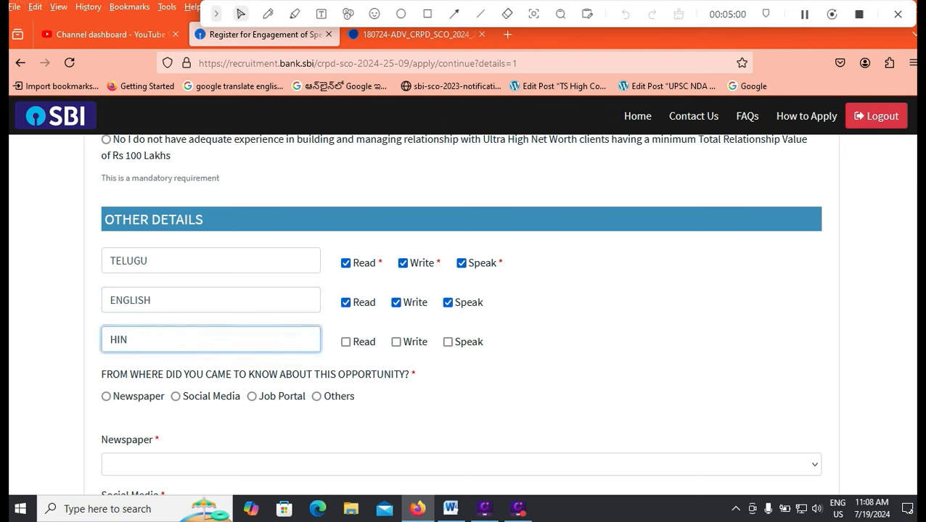
pyautogui.write('S')
pyautogui.press('BackSpace')
pyautogui.write('DI')
pyautogui.click(345, 341)
pyautogui.click(447, 341)
# Give Newspaper as the source of the opportunity and choose Regional Newspaper as its type.
pyautogui.scroll(-2, 461, 312)
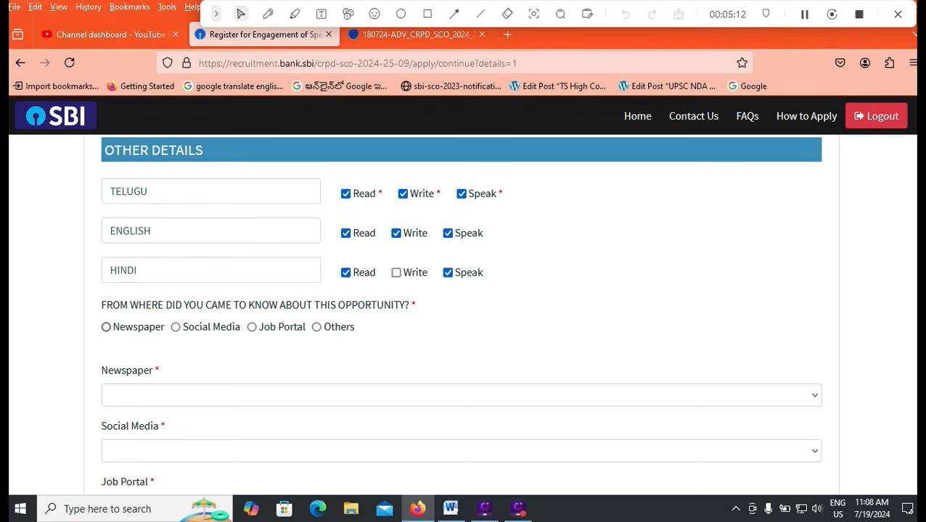
pyautogui.click(106, 327)
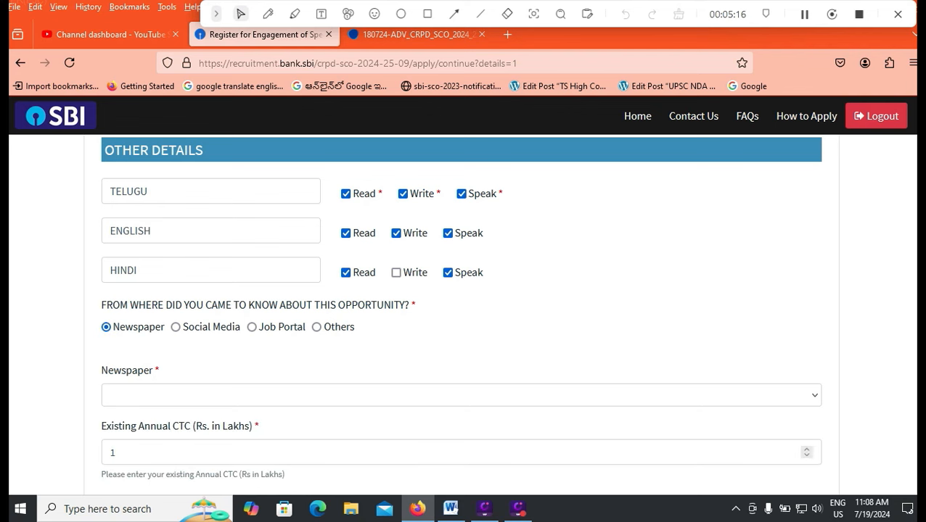
pyautogui.click(461, 395)
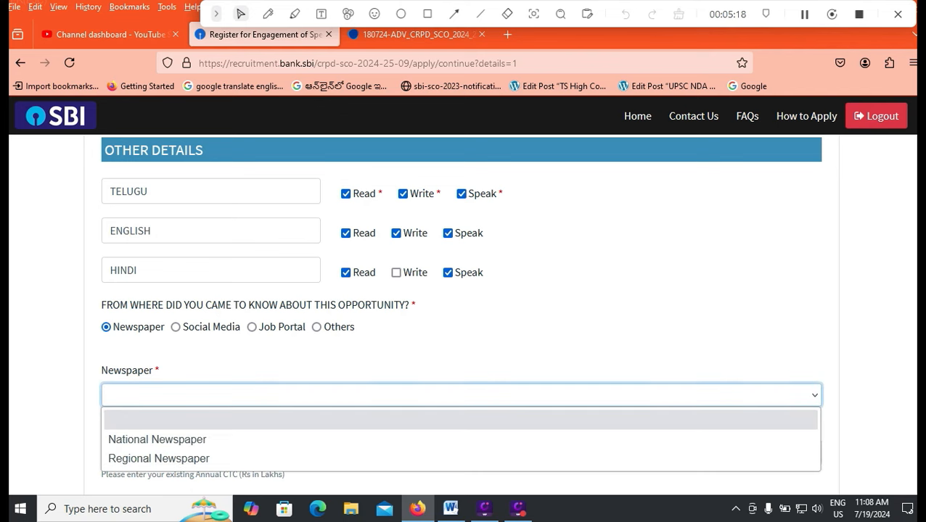
pyautogui.press('Down')
pyautogui.press('Down')
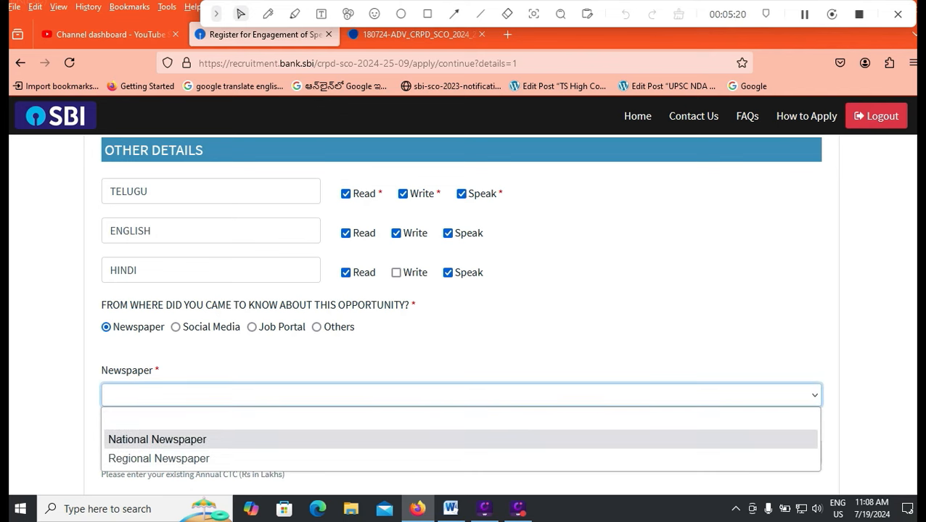
pyautogui.press('Return')
# Check the existing and expected annual CTC entries in Other Details.
pyautogui.scroll(-2, 461, 312)
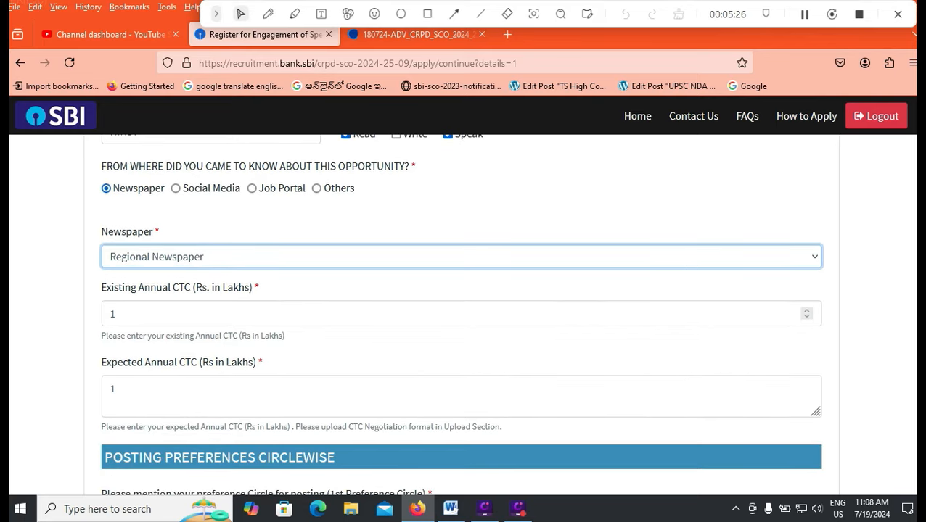
pyautogui.click(114, 314)
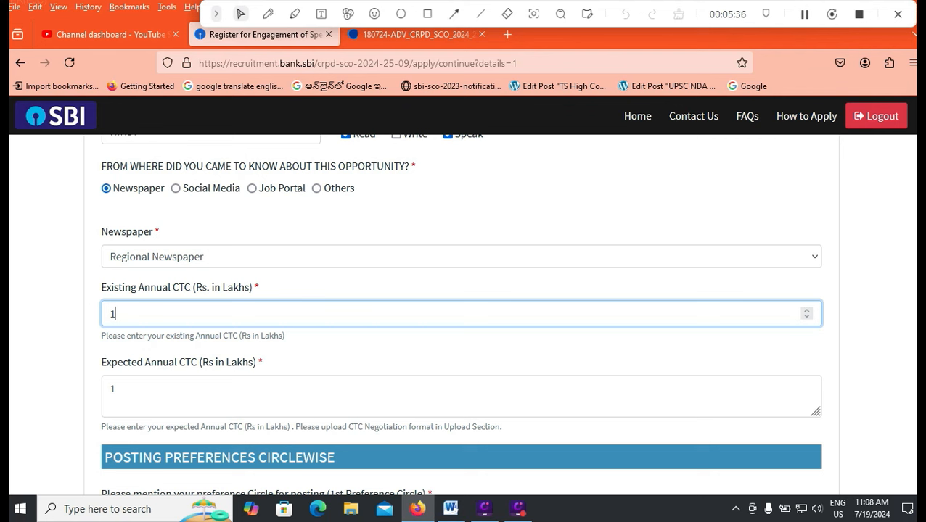
pyautogui.click(116, 390)
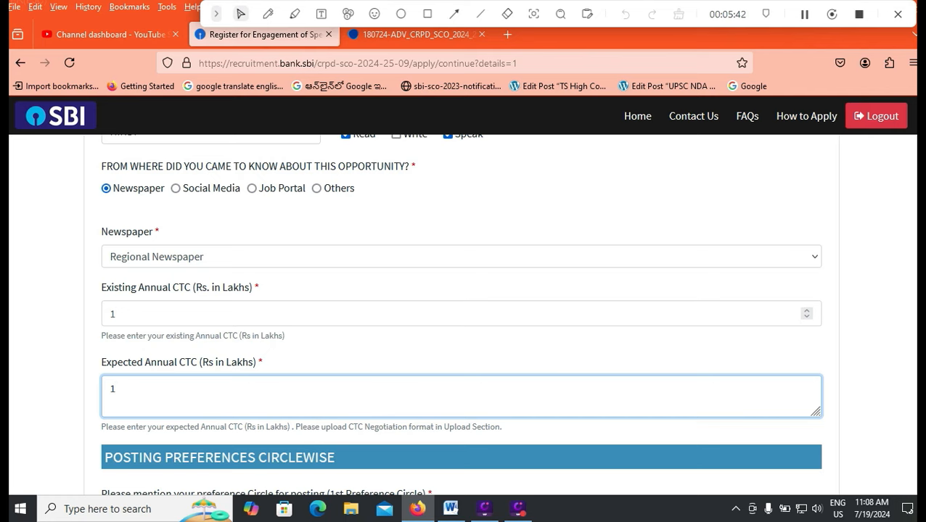
# Choose AMRAVATI as the 1st Preference Circle under Posting Preferences Circlewise.
pyautogui.scroll(-2, 462, 312)
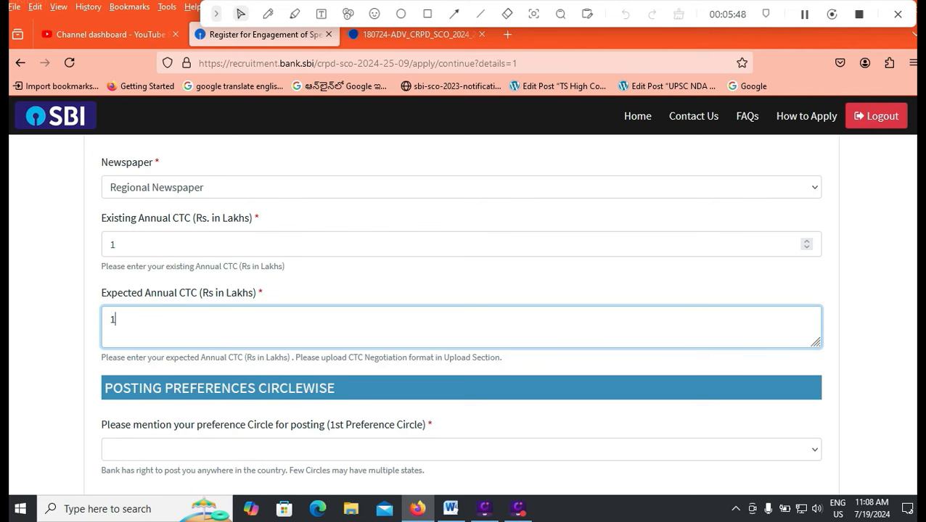
pyautogui.scroll(-2, 462, 312)
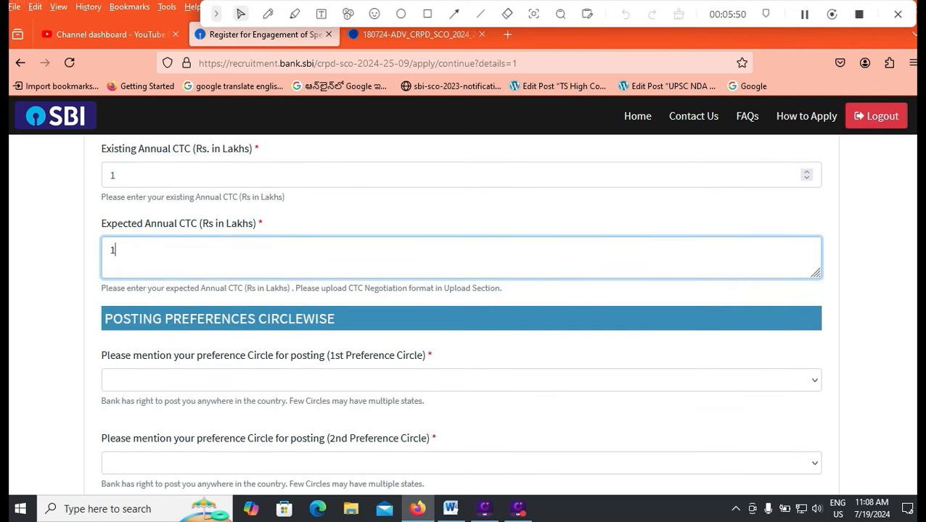
pyautogui.click(462, 380)
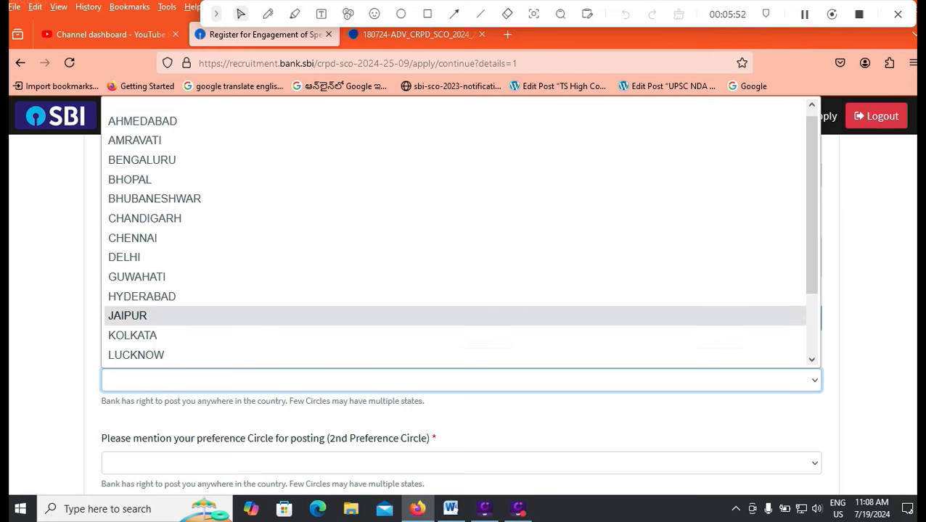
pyautogui.scroll(1, 461, 163)
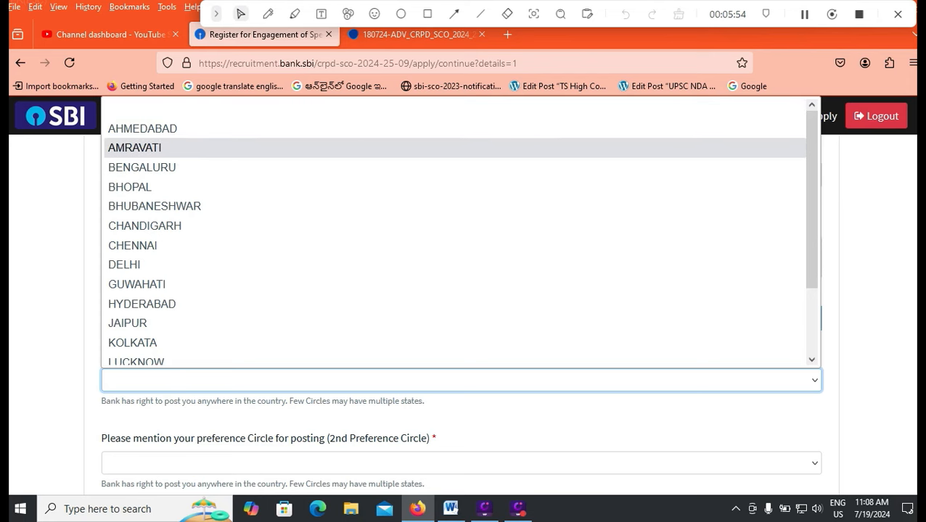
pyautogui.scroll(-2, 290, 232)
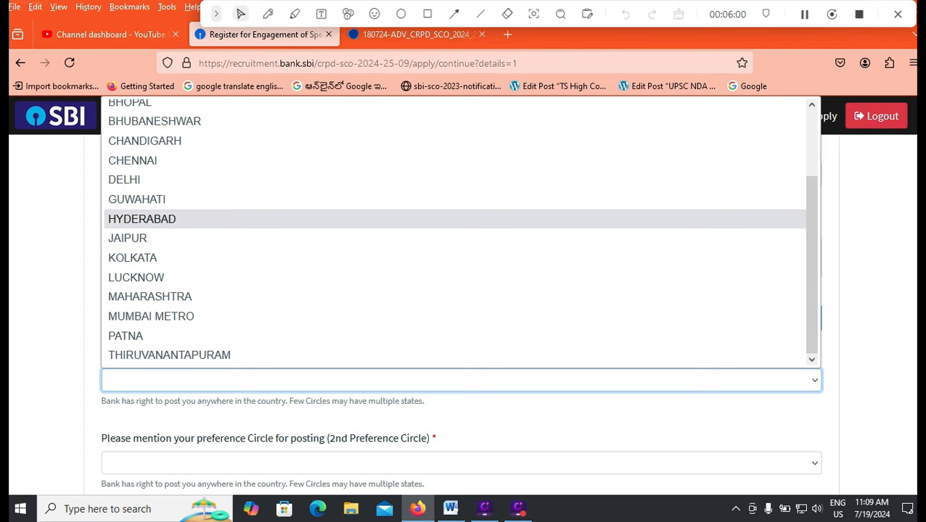
pyautogui.scroll(2, 145, 200)
pyautogui.click(138, 147)
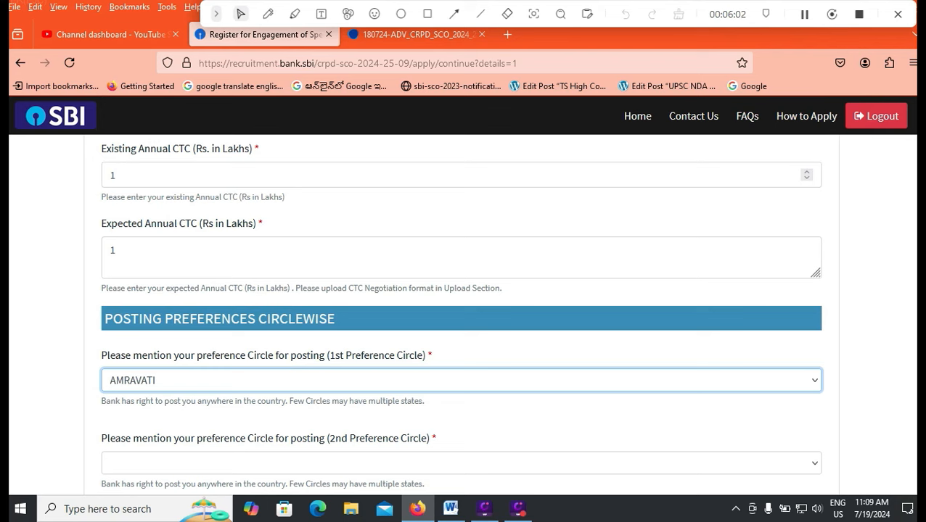
# Choose HYDERABAD as the 2nd Preference Circle for posting.
pyautogui.scroll(-2, 460, 315)
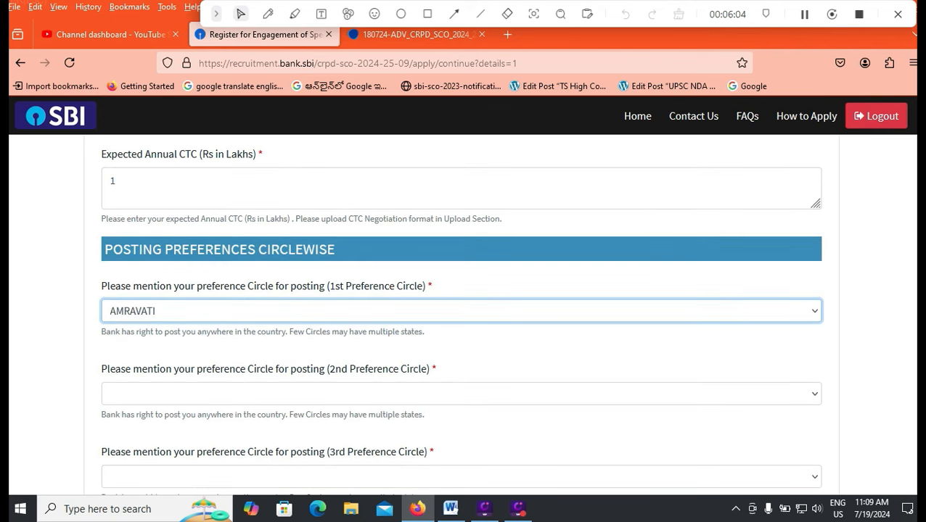
pyautogui.click(460, 394)
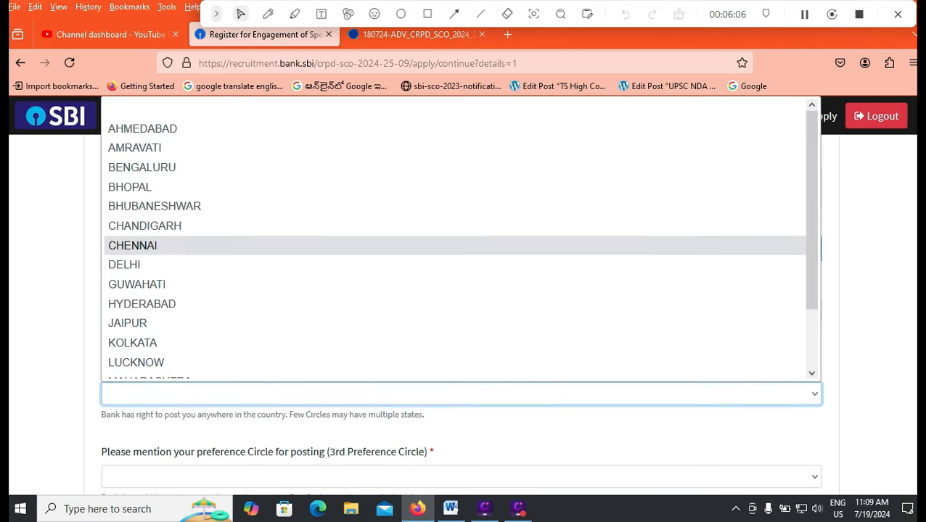
pyautogui.press('Down')
pyautogui.press('Down')
pyautogui.press('Down')
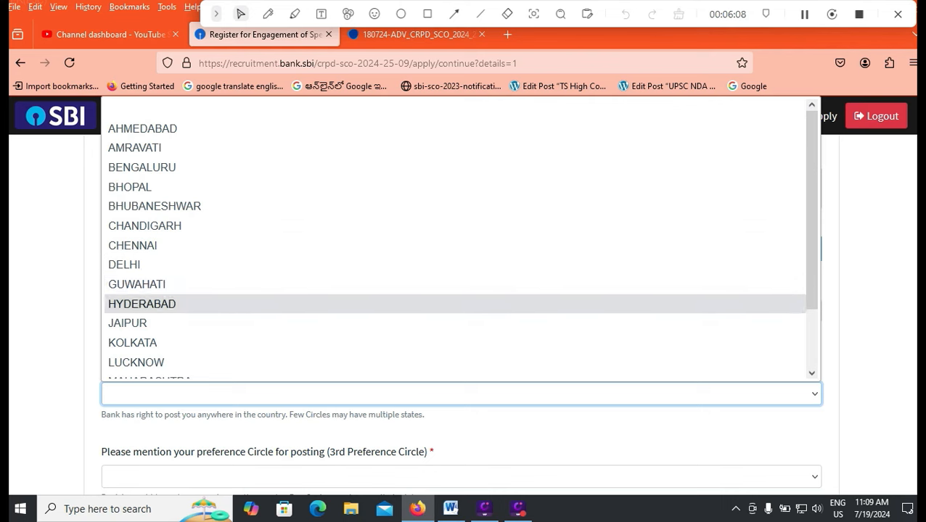
pyautogui.press('Return')
# Choose CHENNAI as the 3rd Preference Circle for posting.
pyautogui.scroll(-2, 460, 290)
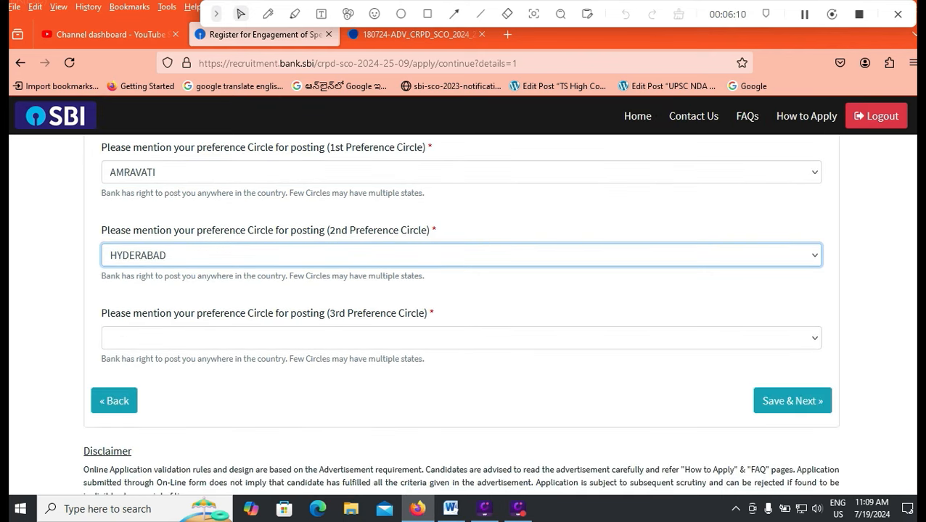
pyautogui.click(460, 338)
pyautogui.press('Down')
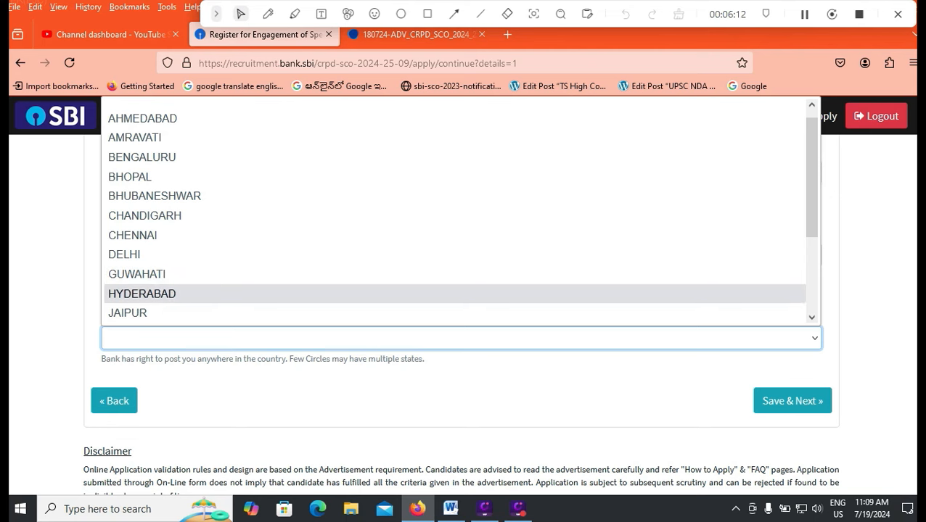
pyautogui.press('Up')
pyautogui.press('Up')
pyautogui.press('Up')
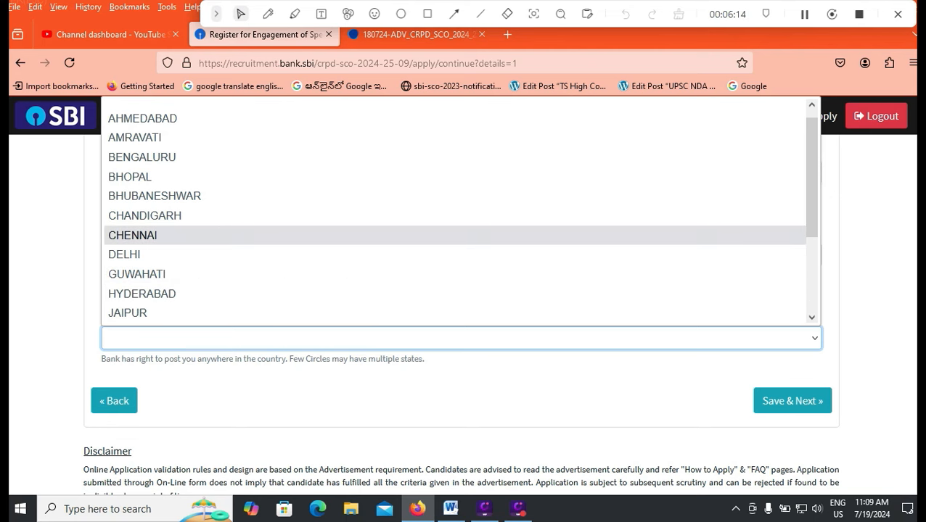
pyautogui.press('Return')
pyautogui.scroll(-2, 461, 312)
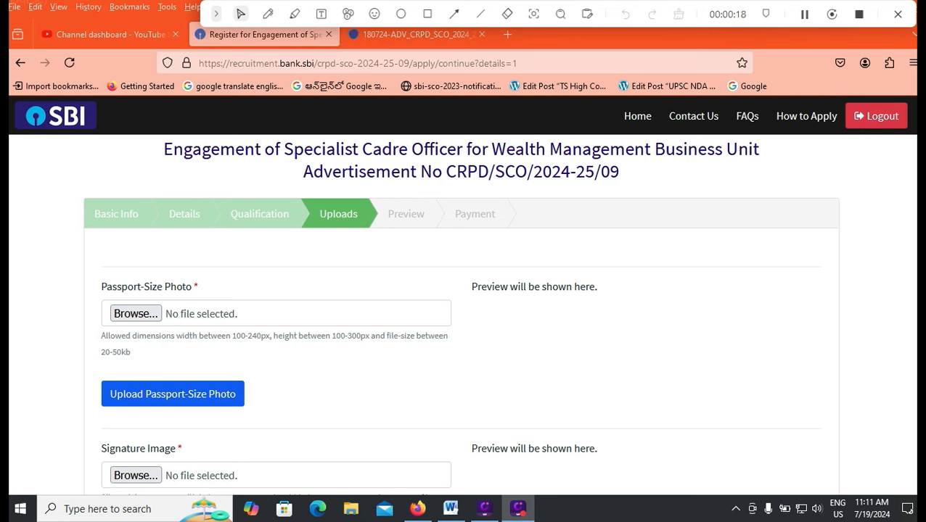
# Examine the upload requirements for the passport-size photo, signature, brief resume, ID proof, date-of-birth proof and educational certificates.
pyautogui.click(136, 313)
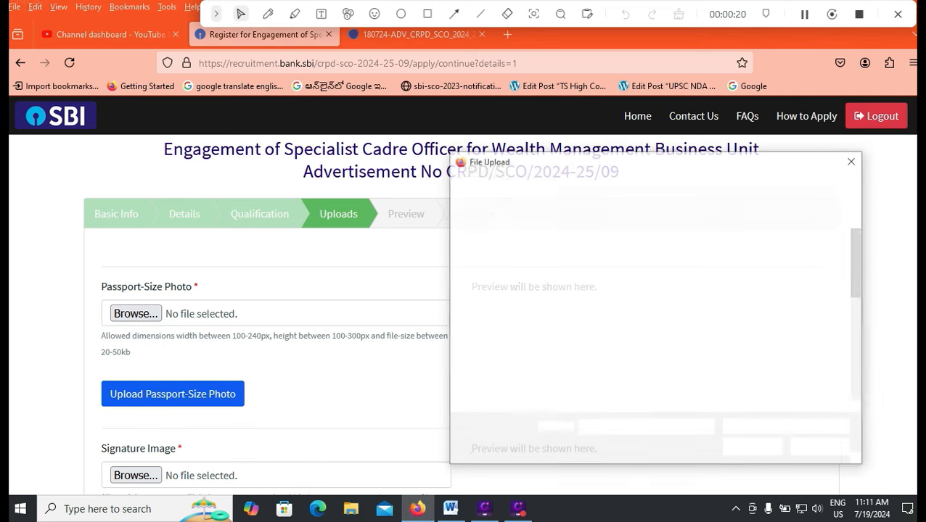
pyautogui.click(850, 162)
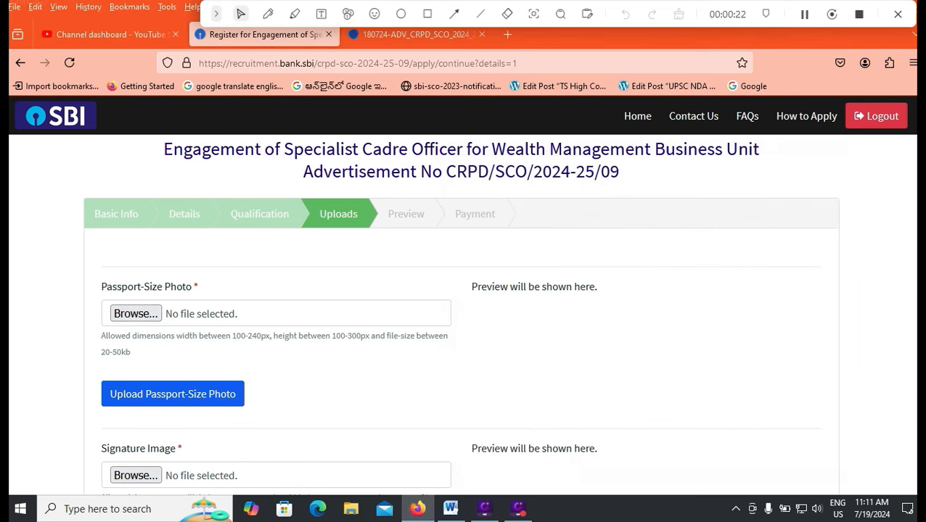
pyautogui.scroll(-2, 461, 312)
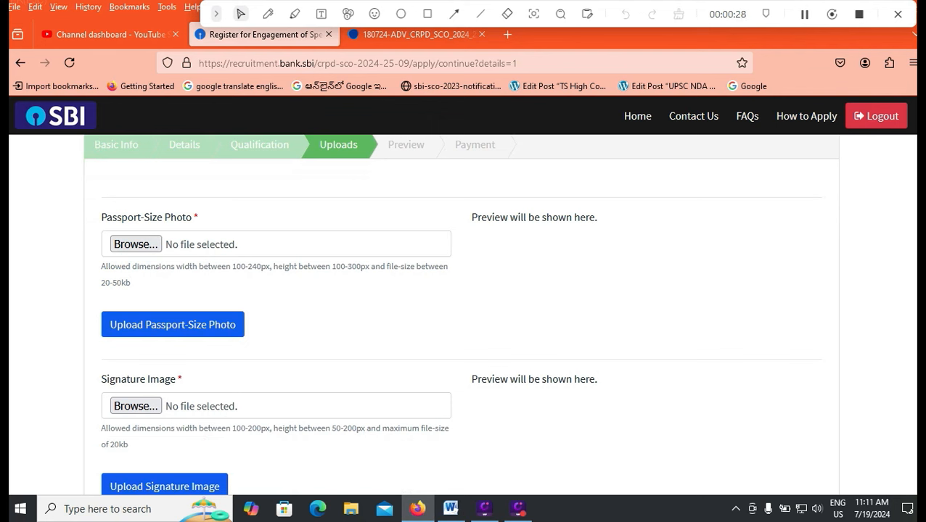
pyautogui.scroll(-5, 460, 313)
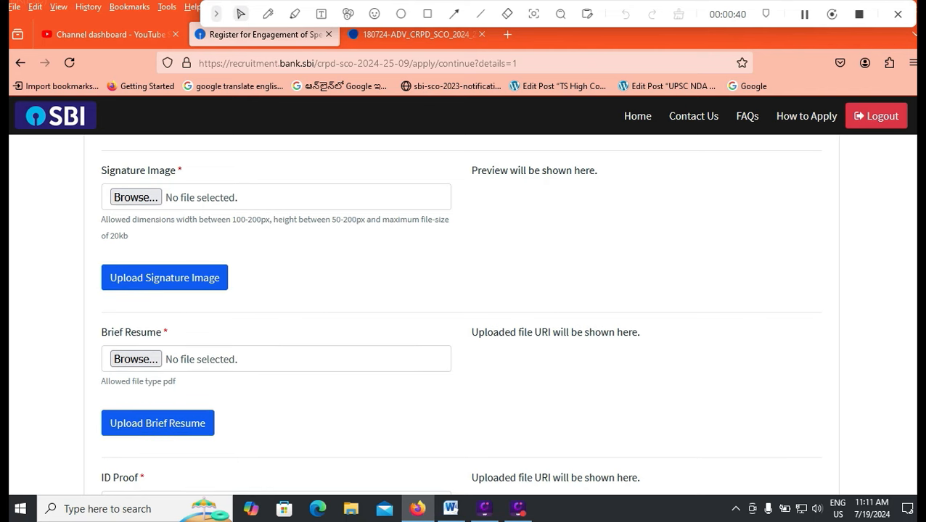
pyautogui.scroll(-2, 459, 315)
pyautogui.scroll(-2, 459, 315)
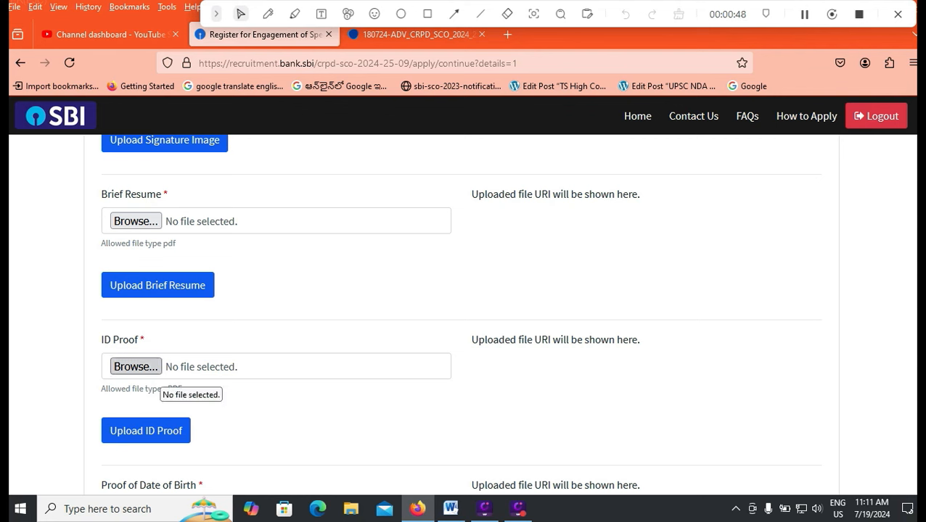
pyautogui.scroll(-2, 276, 312)
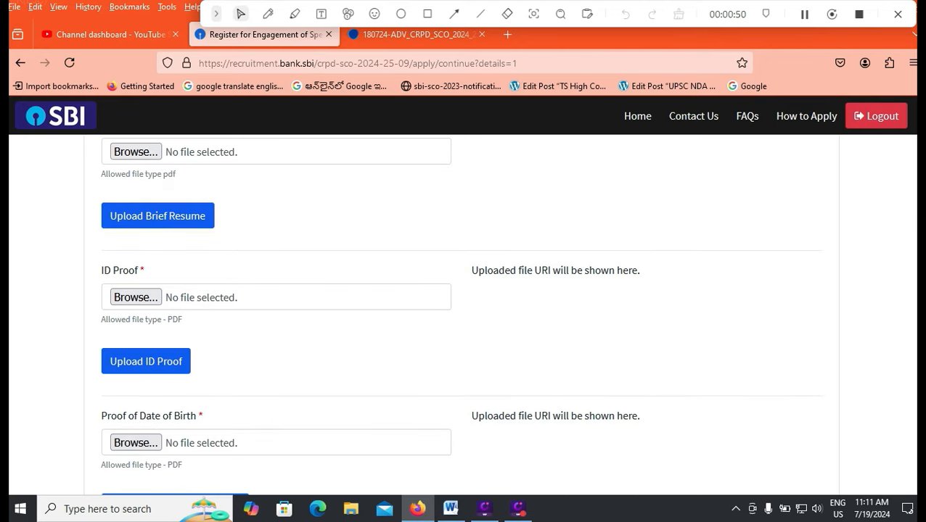
pyautogui.scroll(-2, 275, 312)
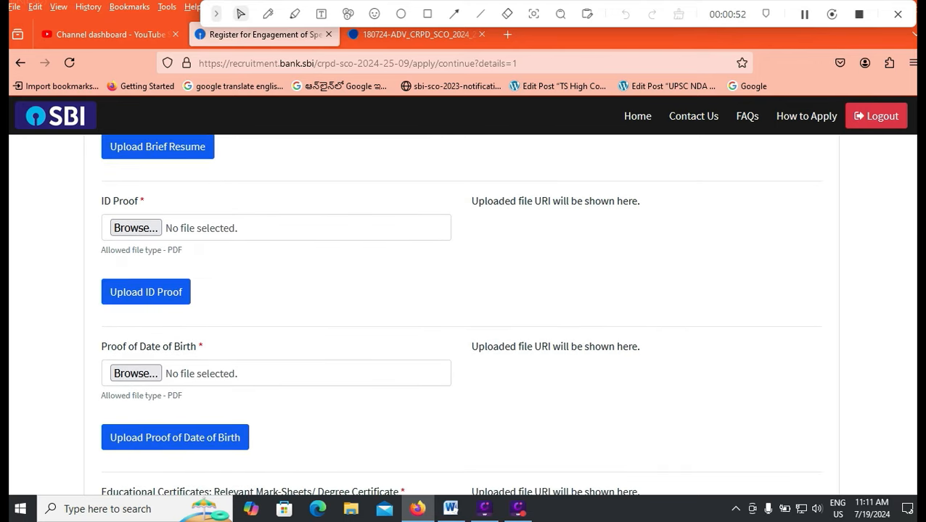
pyautogui.scroll(-2, 276, 312)
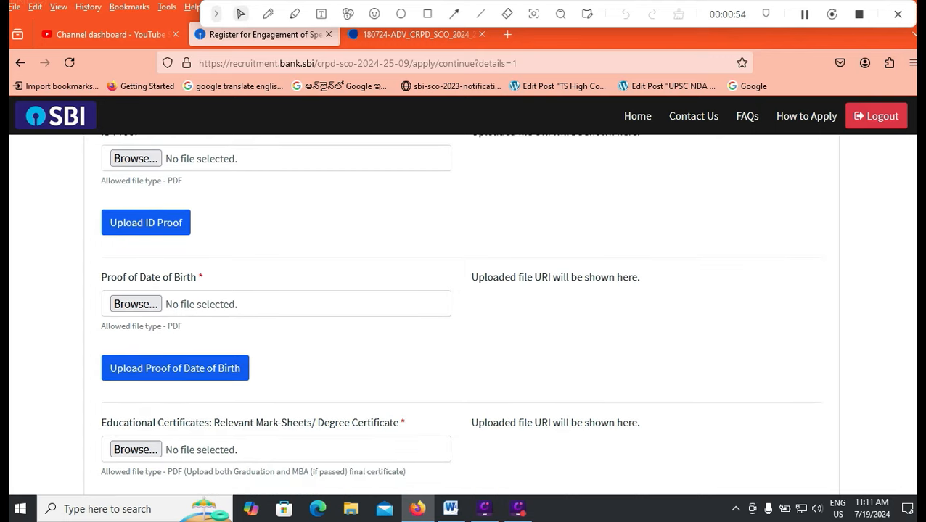
pyautogui.scroll(-2, 276, 312)
pyautogui.scroll(-1, 276, 312)
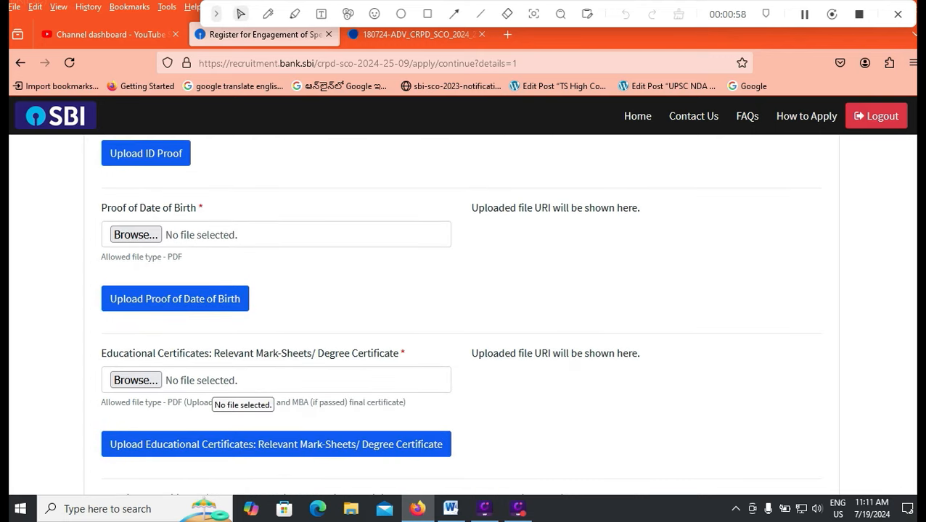
# Examine the upload requirements for the experience certificates, Form-16 or pay slip, PWD/caste certificate, CTC negotiation format, biodata form and other certificates.
pyautogui.scroll(-2, 225, 391)
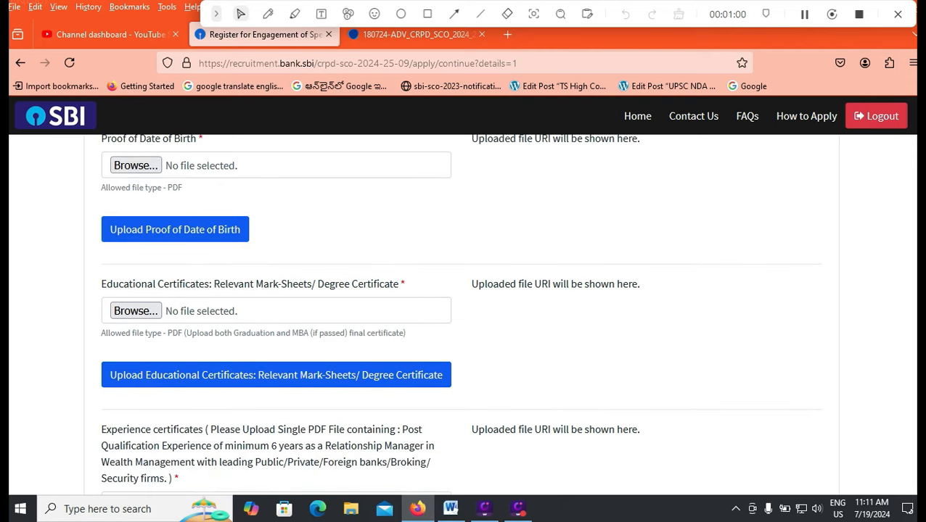
pyautogui.scroll(-2, 464, 312)
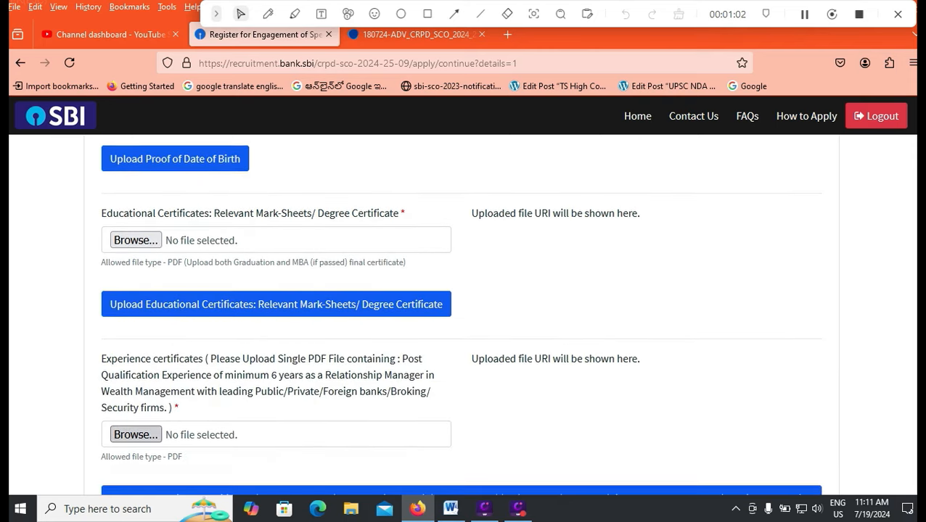
pyautogui.scroll(-4, 465, 311)
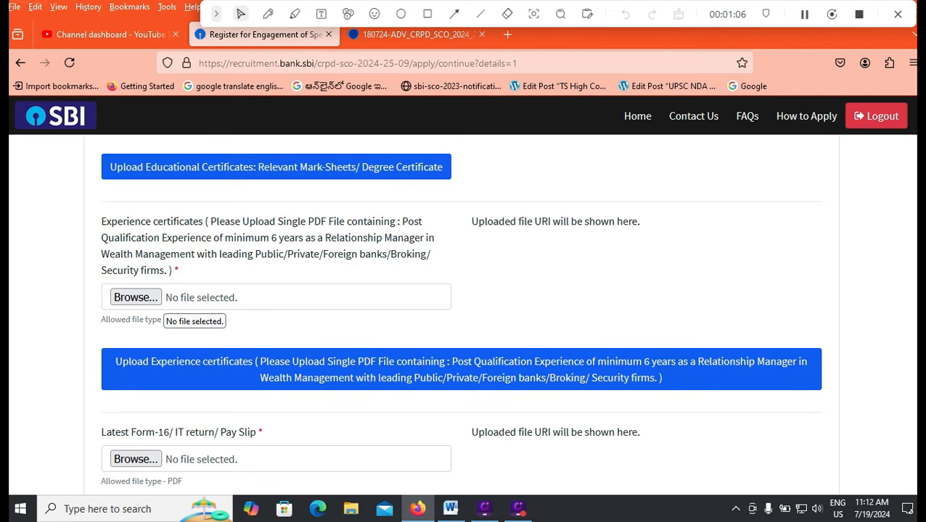
pyautogui.scroll(-2, 465, 312)
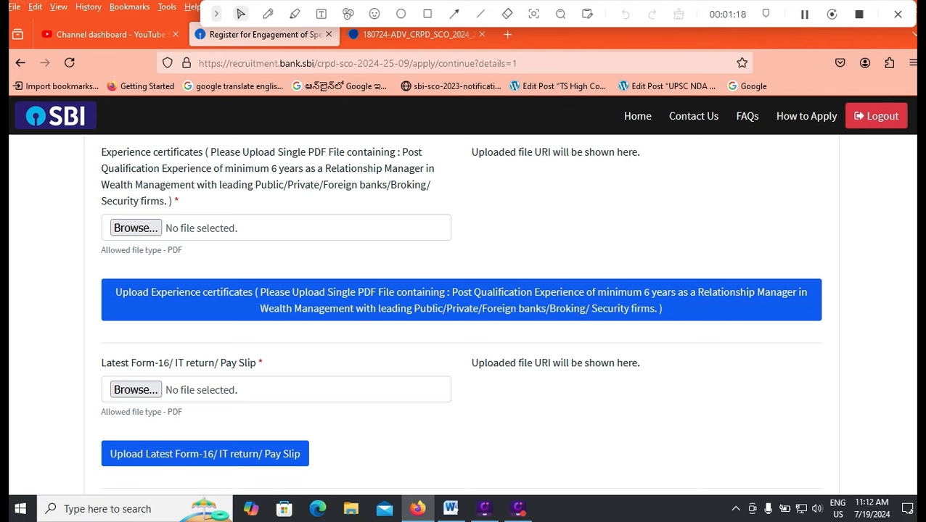
pyautogui.scroll(-3, 460, 290)
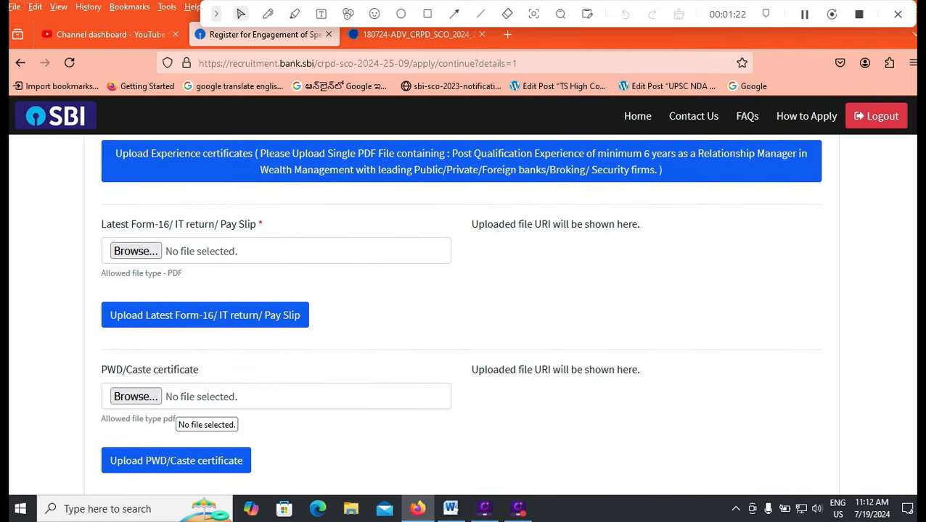
pyautogui.scroll(-5, 462, 312)
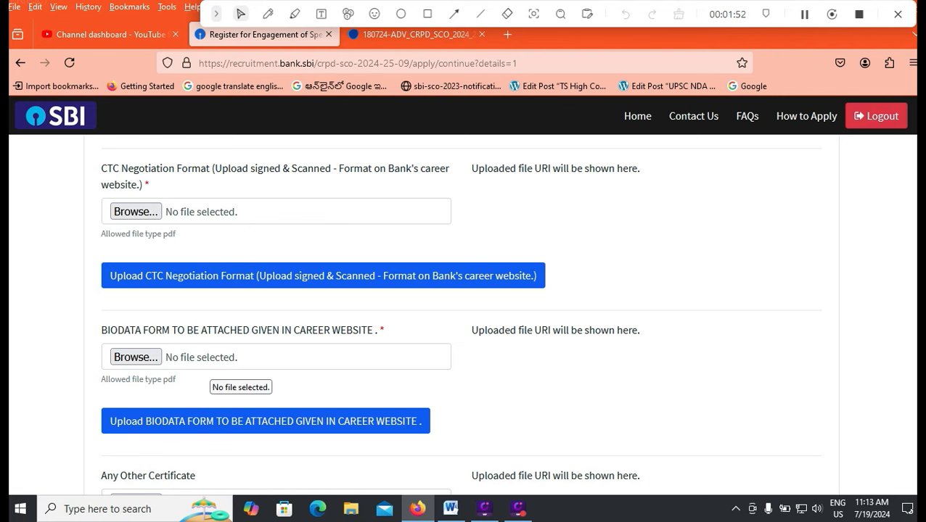
pyautogui.scroll(-2, 460, 318)
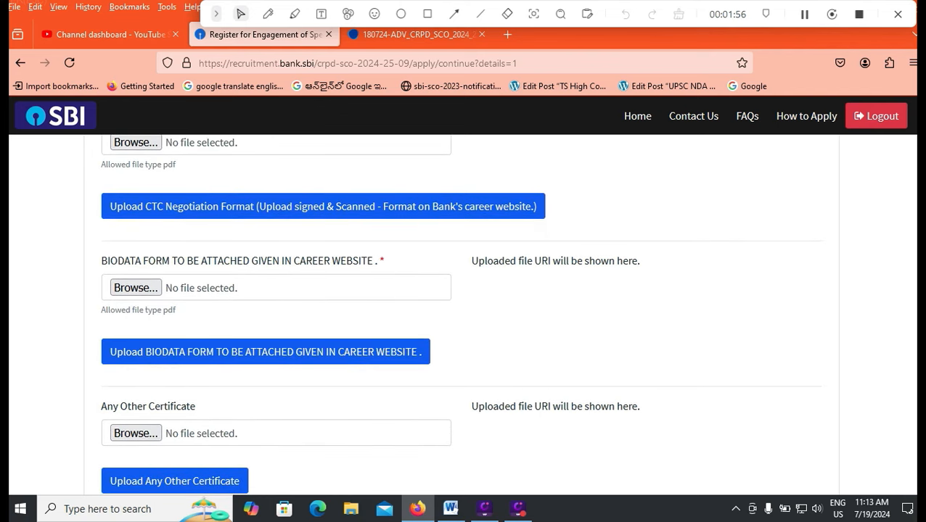
pyautogui.scroll(-2, 460, 314)
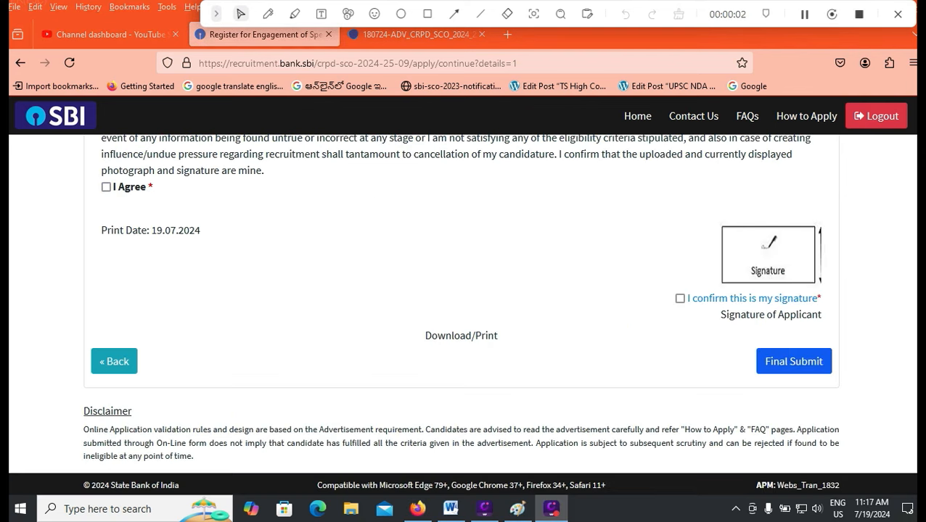
# Agree to the applicant's declaration above the signature section.
pyautogui.click(106, 187)
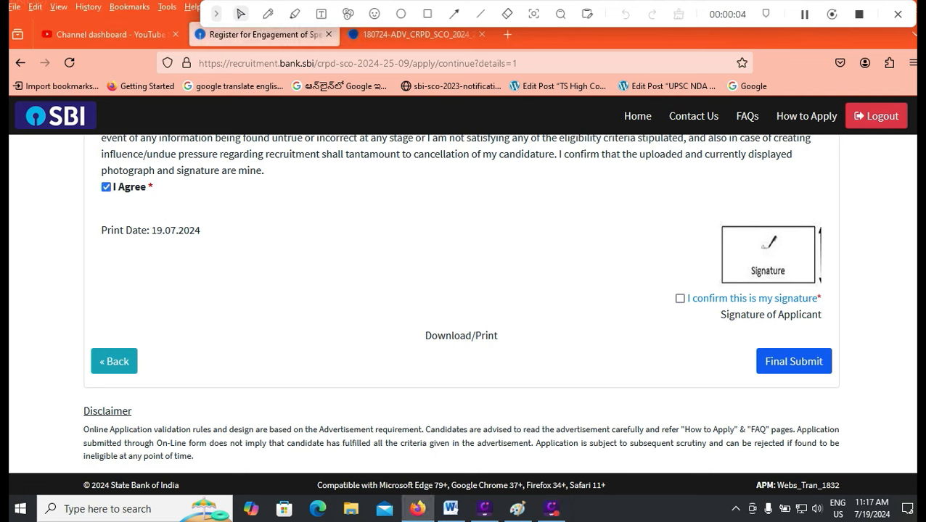